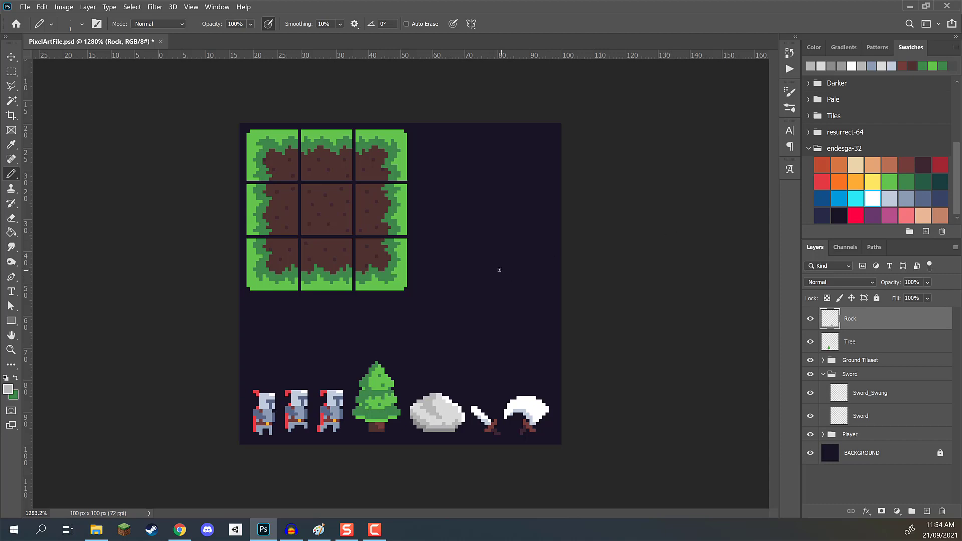
Move the tree and the rock up beside the ground tileset, with the rock to the right of the tree.
scroll(483, 232, "up", 5)
scroll(453, 272, "down", 6)
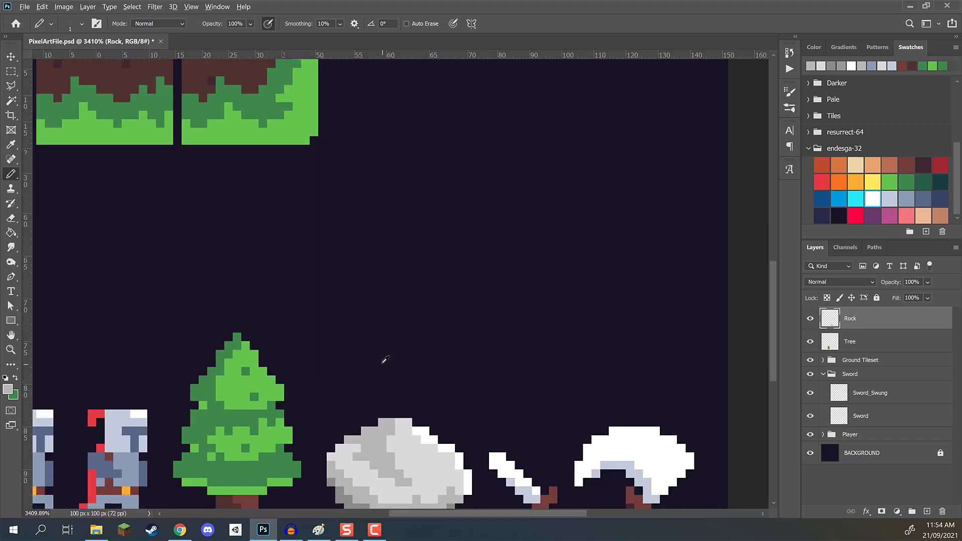
scroll(385, 359, "down", 8)
scroll(346, 411, "up", 5)
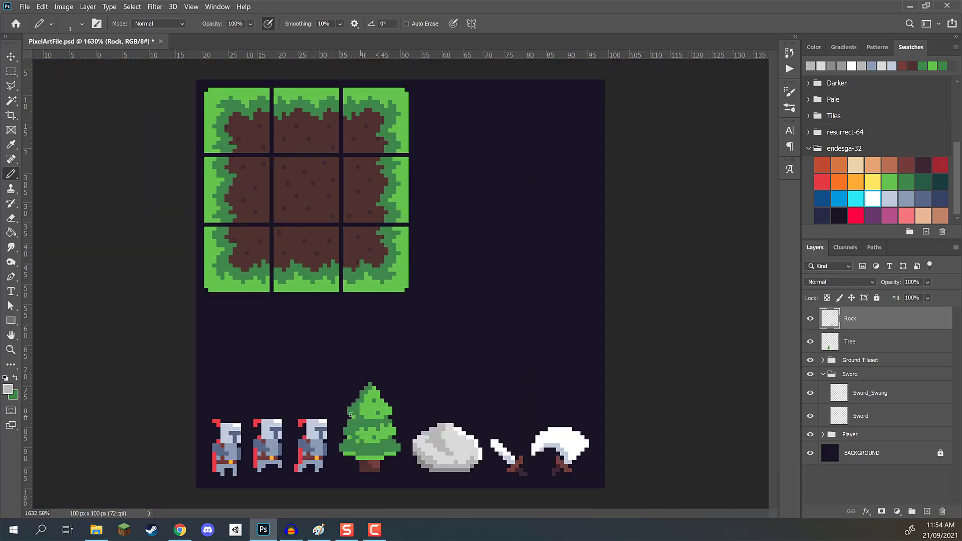
key("v")
left_click_drag(365, 427, 455, 145)
left_click_drag(422, 437, 518, 136)
Create a new layer named "Coin" above the Rock layer.
scroll(426, 398, "up", 4)
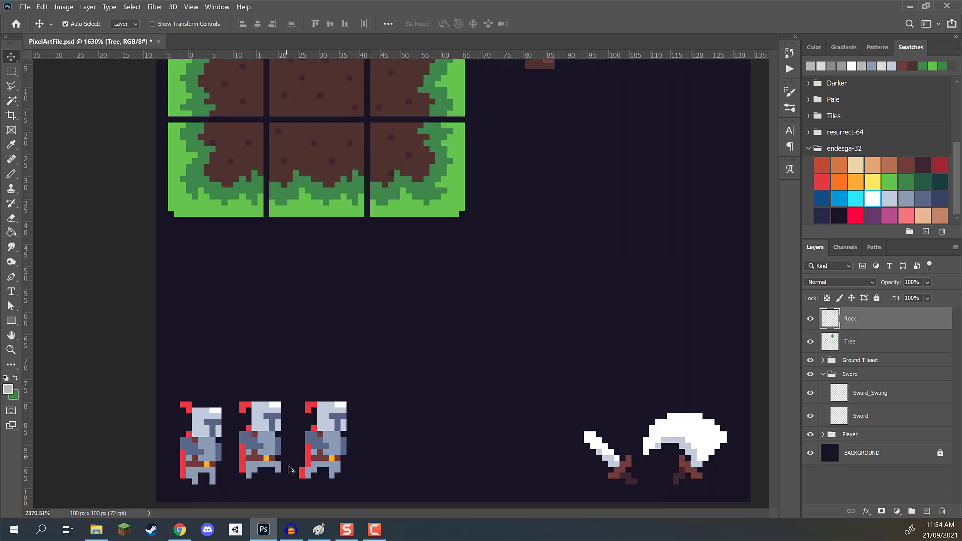
scroll(426, 398, "down", 1)
key("ctrl+shift+n")
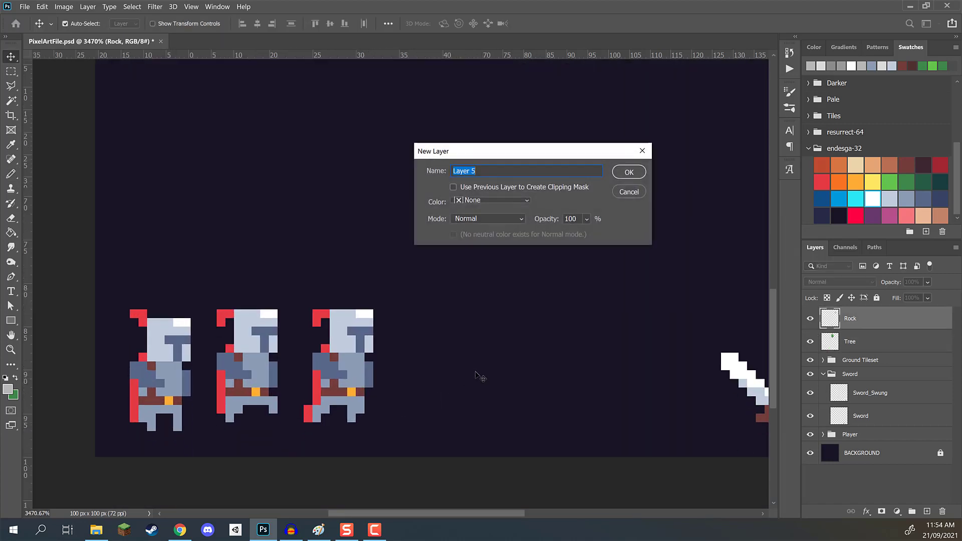
type("Coin")
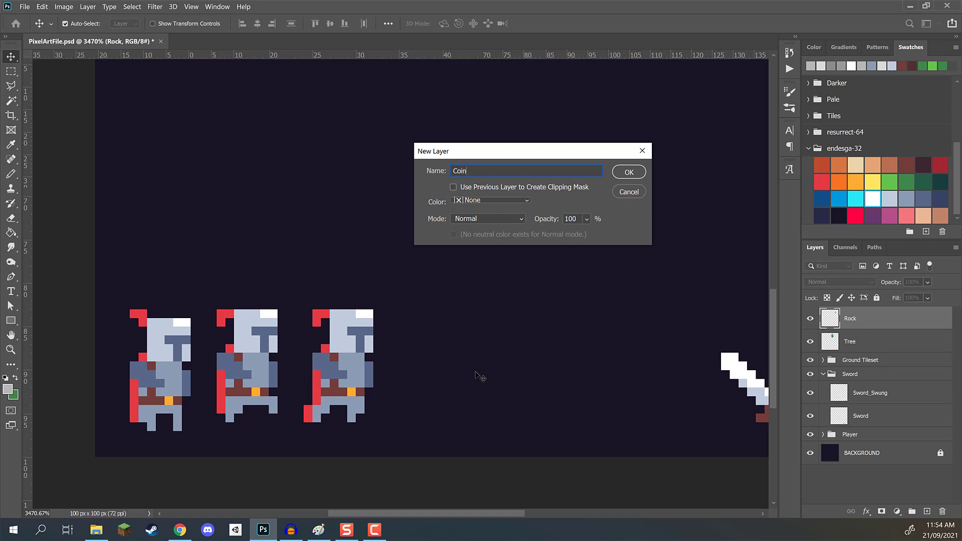
key("Return")
Draw a yellow coin about 4 px wide with missing corners beside the third knight, and nudge it slightly away from him.
key("b")
scroll(404, 398, "up", 3)
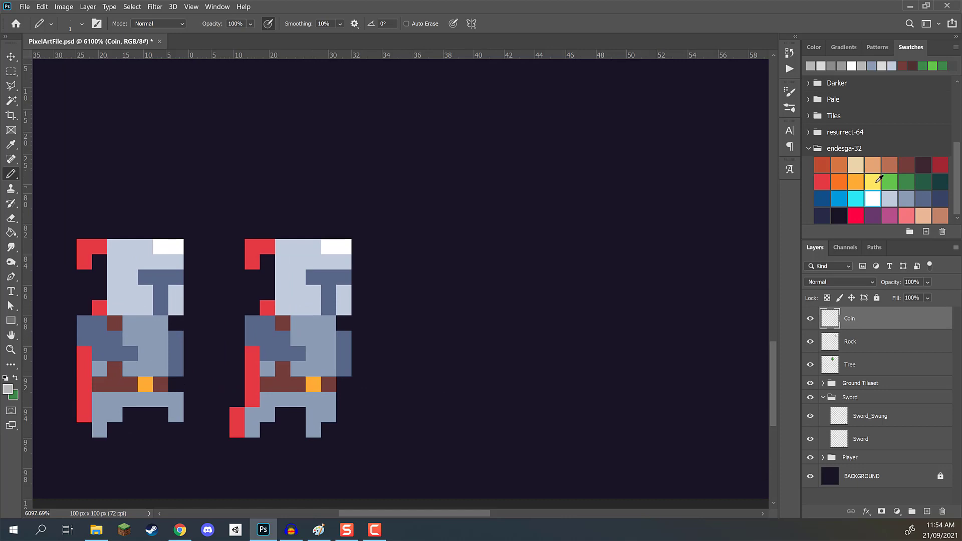
left_click(877, 183)
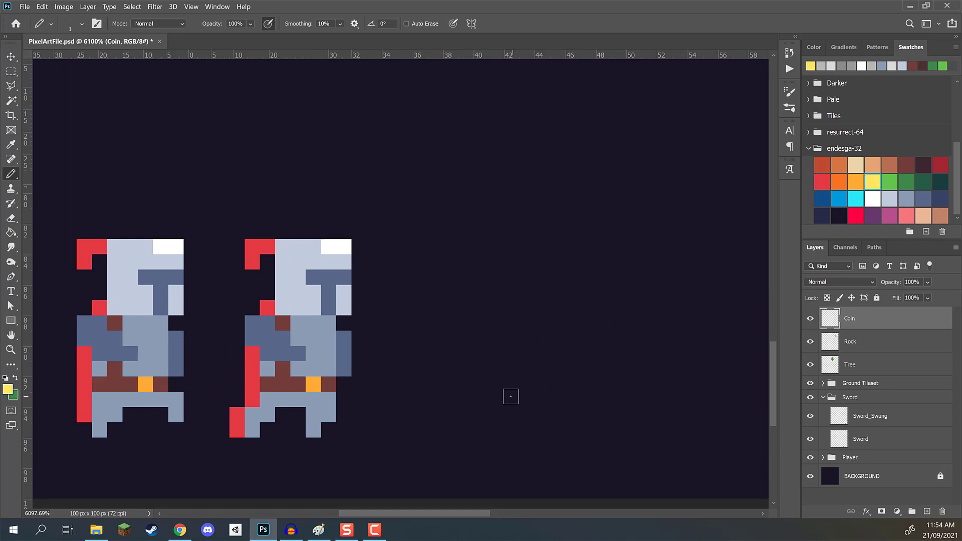
mouse_move(405, 399)
left_mouse_down()
mouse_move(405, 384)
mouse_move(420, 398)
mouse_move(435, 393)
mouse_move(436, 368)
mouse_move(450, 400)
mouse_move(419, 414)
left_mouse_up()
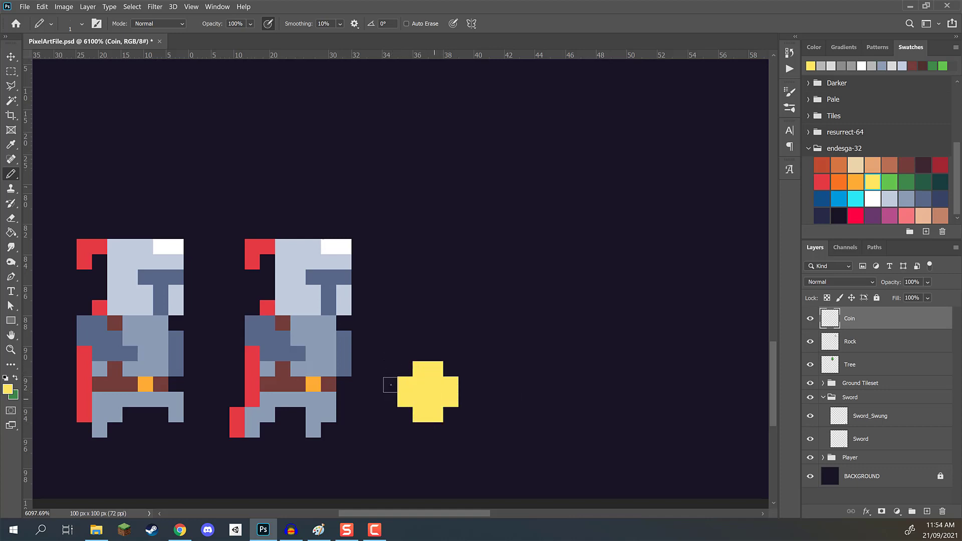
key("v")
mouse_move(431, 415)
left_mouse_down()
mouse_move(415, 385)
mouse_move(445, 415)
mouse_move(460, 414)
left_mouse_up()
Shade the coin's left side and lower edge in the orange-yellow endesga-32 colour.
key("b")
scroll(443, 407, "up", 2)
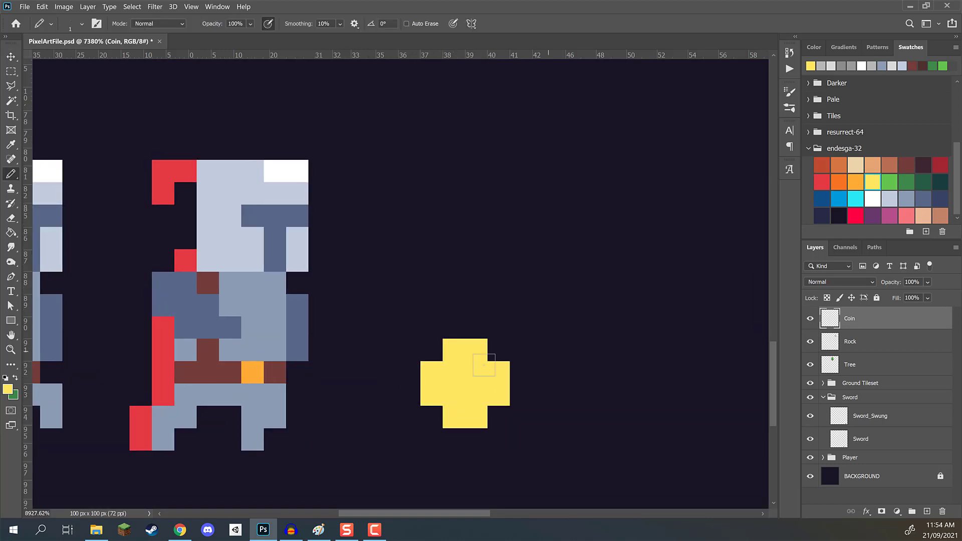
scroll(541, 342, "down", 1)
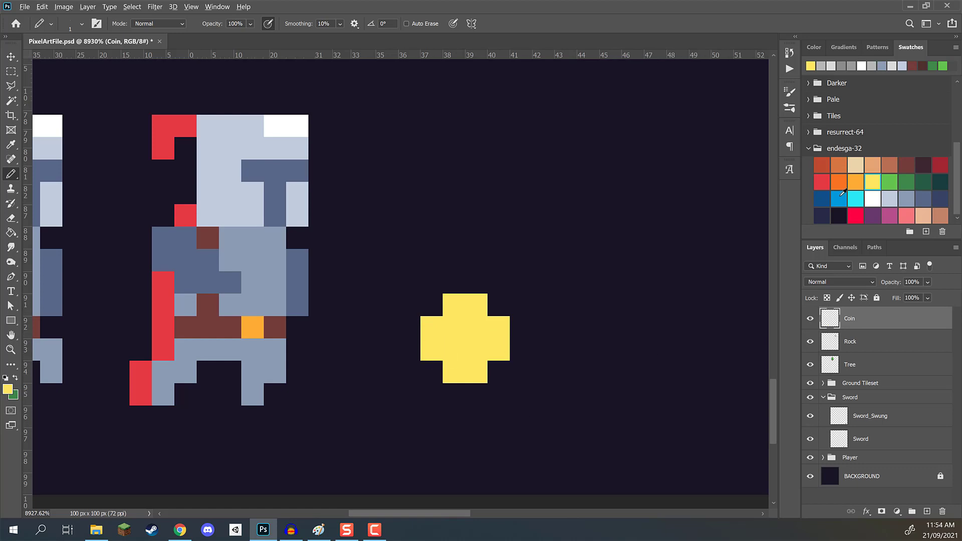
left_click(855, 182)
mouse_move(424, 334)
left_mouse_down()
mouse_move(452, 364)
mouse_move(476, 371)
left_mouse_up()
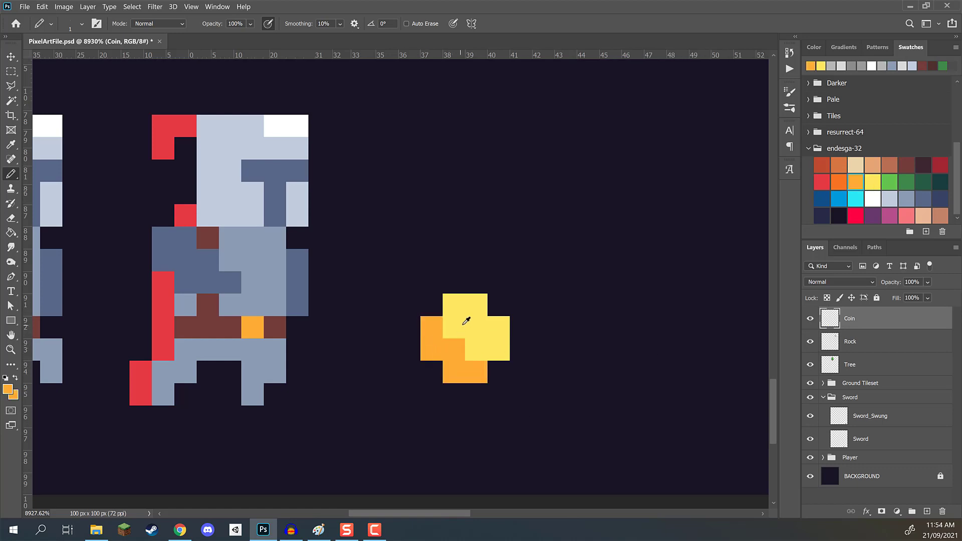
Add a single white highlight pixel at the upper-right of the coin.
scroll(441, 326, "up", 2)
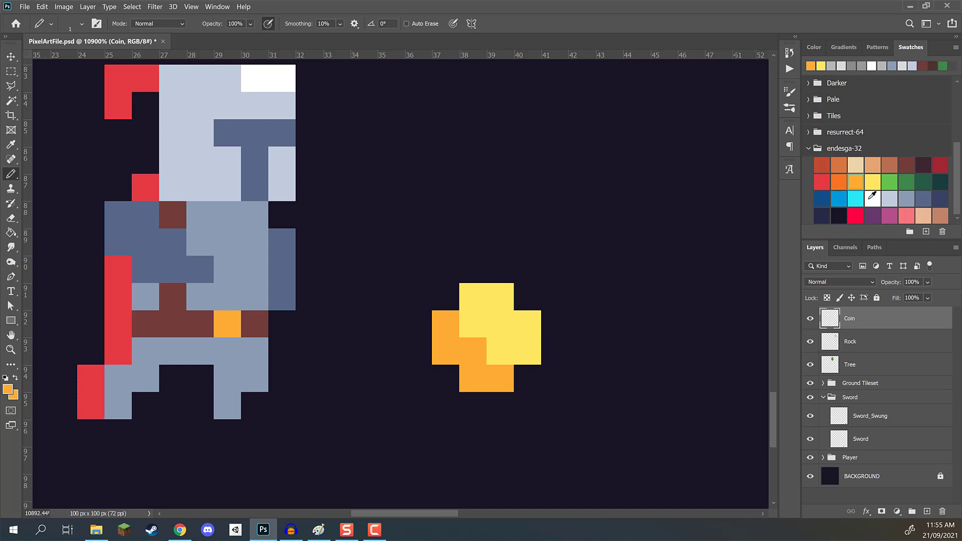
left_click(872, 196)
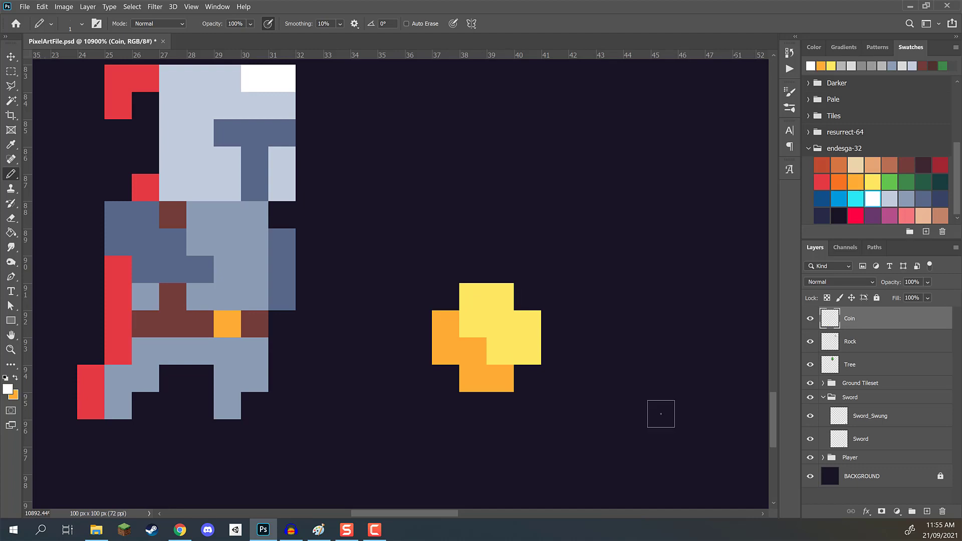
left_click(502, 298)
scroll(502, 299, "down", 5)
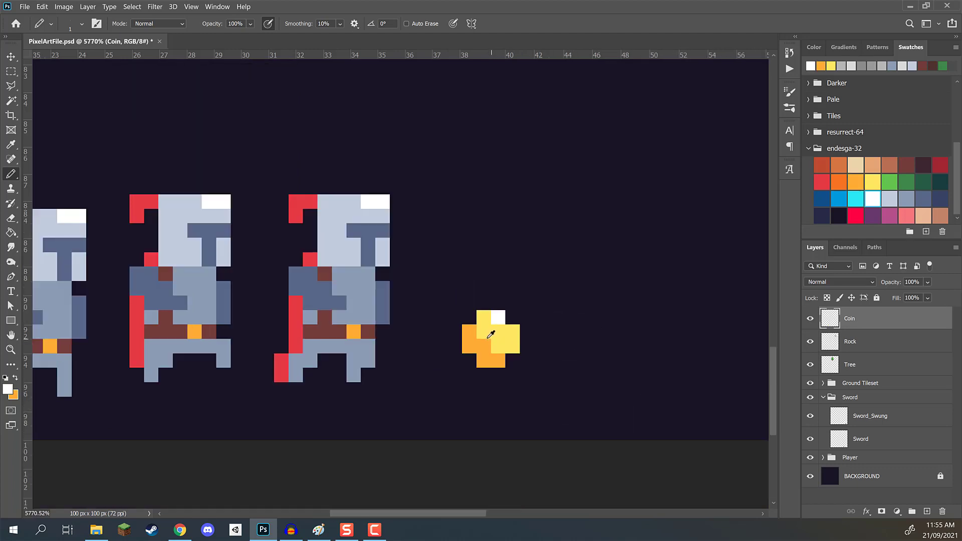
Move the coin closer to the third knight and raise it slightly.
key("v")
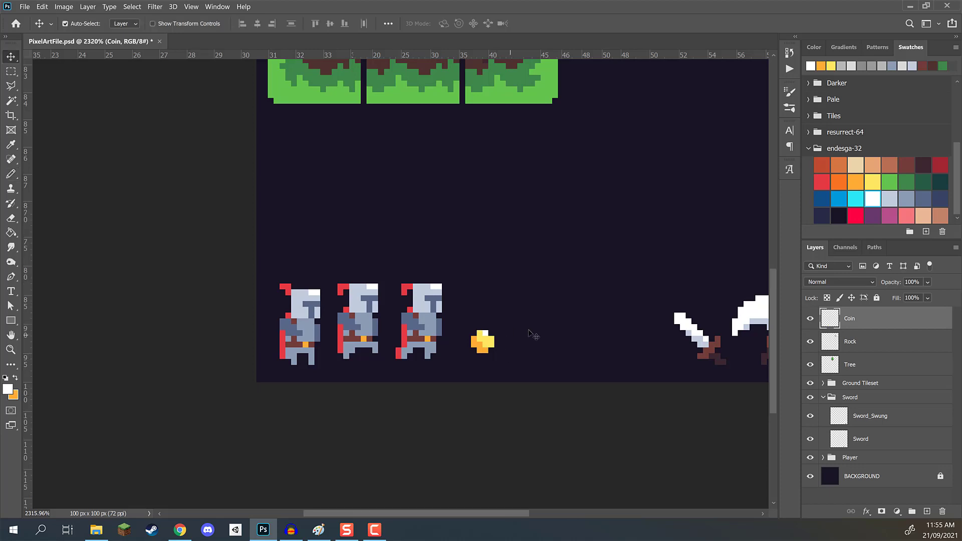
mouse_move(491, 349)
left_mouse_down()
mouse_move(472, 332)
mouse_move(474, 343)
left_mouse_up()
scroll(483, 323, "down", 4)
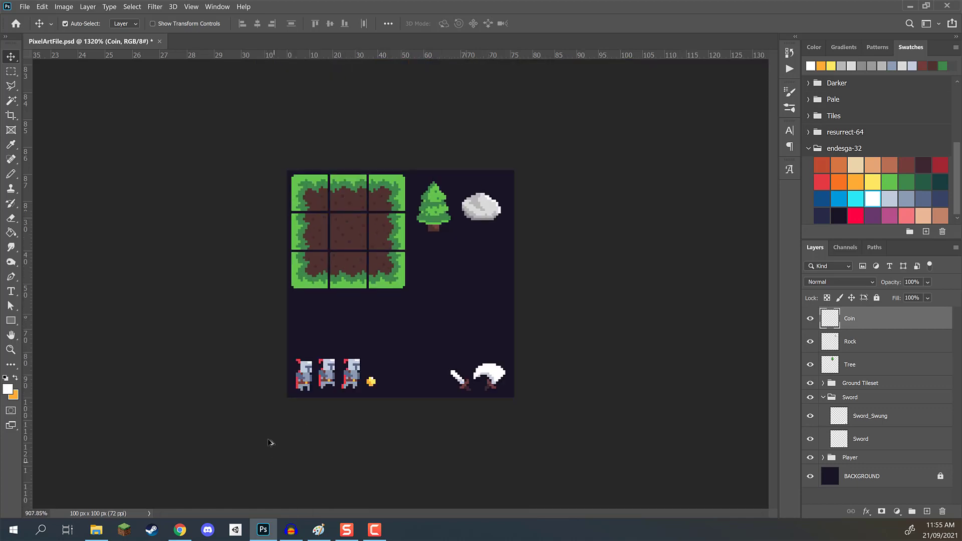
scroll(349, 384, "up", 2)
scroll(600, 376, "up", 3)
scroll(450, 386, "down", 3)
scroll(598, 308, "up", 5)
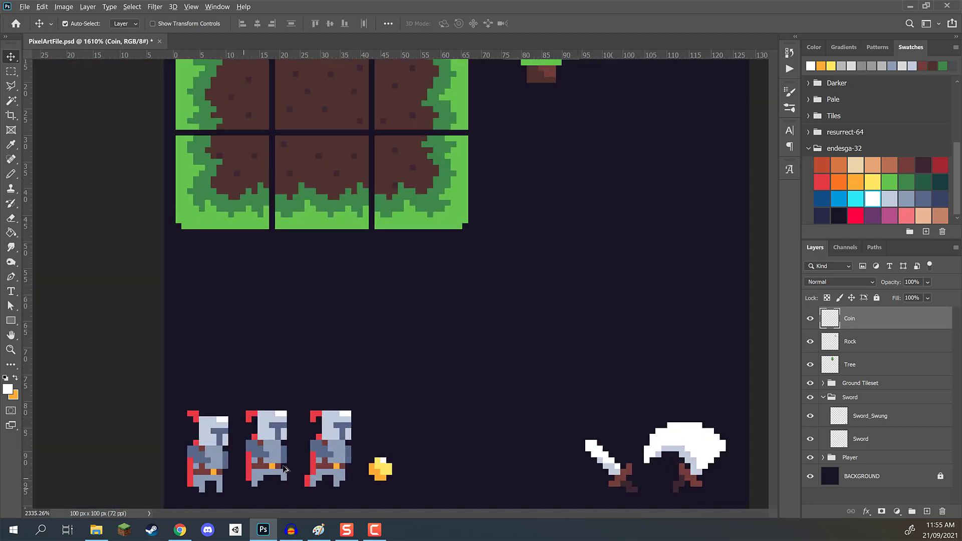
scroll(551, 350, "down", 3)
scroll(489, 377, "up", 6)
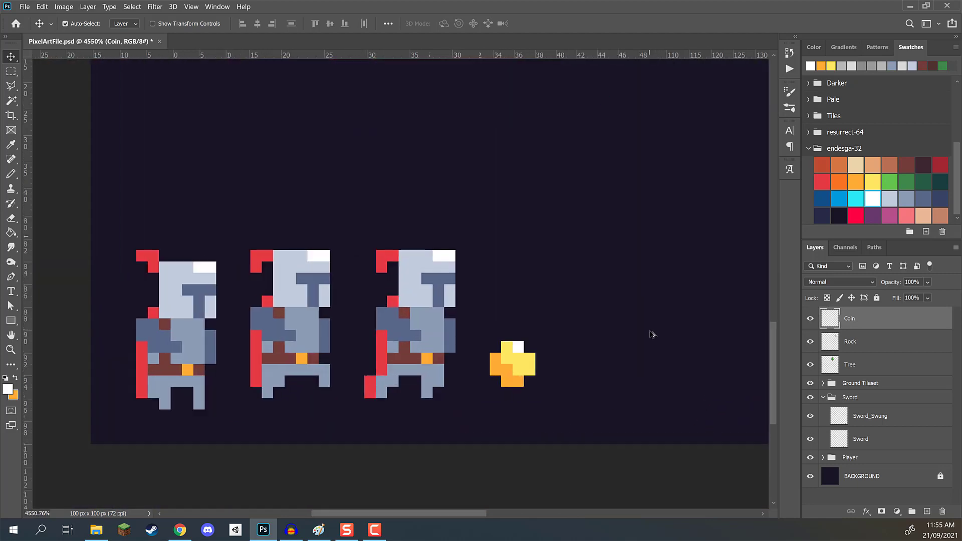
left_click_drag(468, 377, 481, 337)
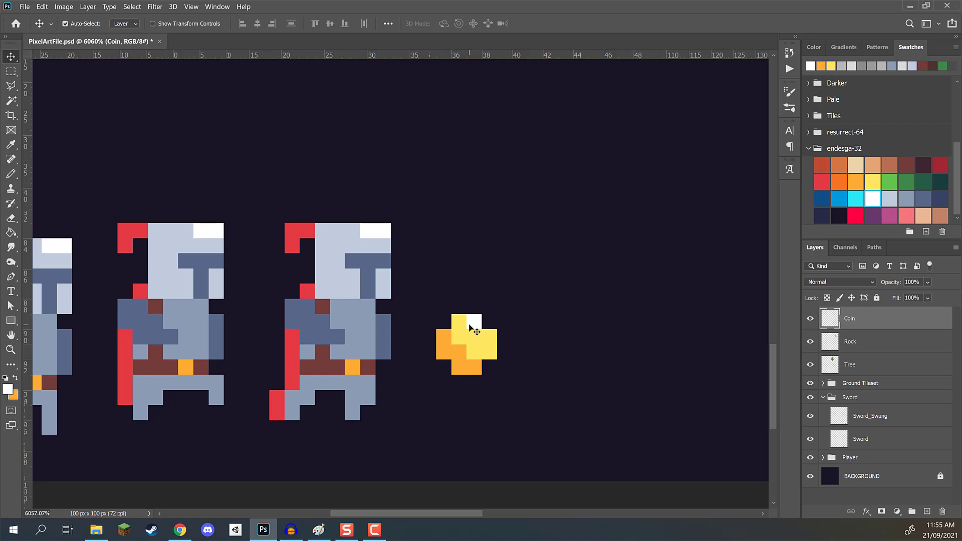
Duplicate the coin twice to form an evenly spaced row of three, and merge the three coin layers.
left_click_drag(477, 321, 576, 258)
left_click_drag(576, 258, 651, 271)
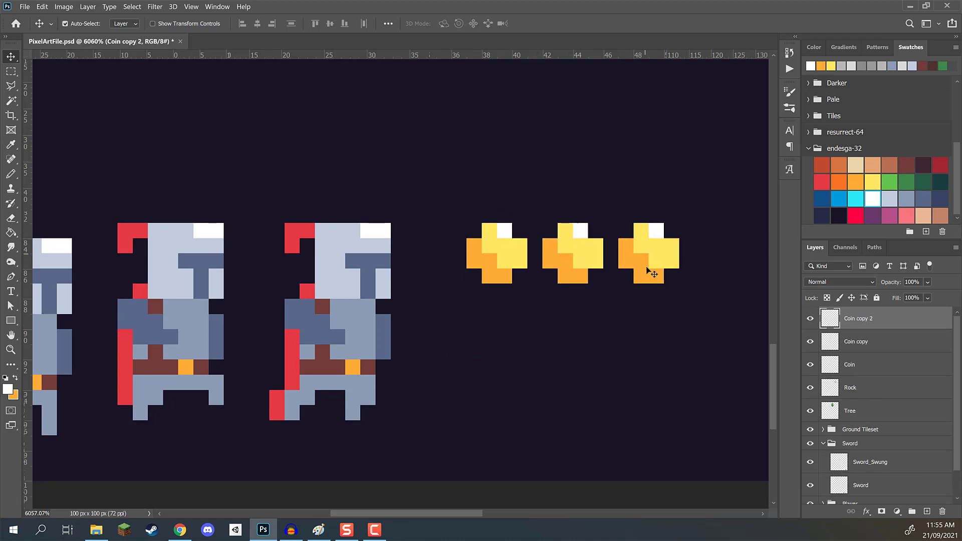
left_click(868, 369, "shift")
right_click(858, 350)
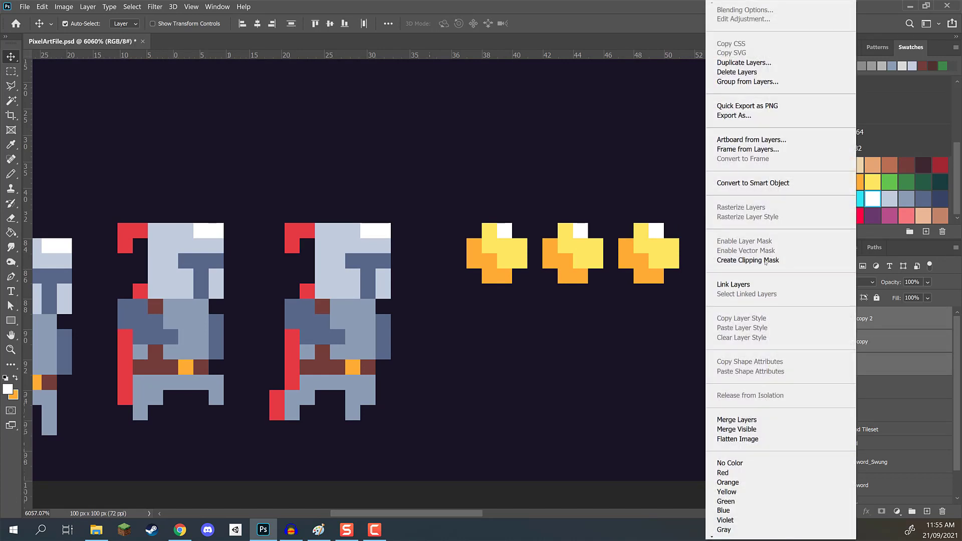
left_click(736, 420)
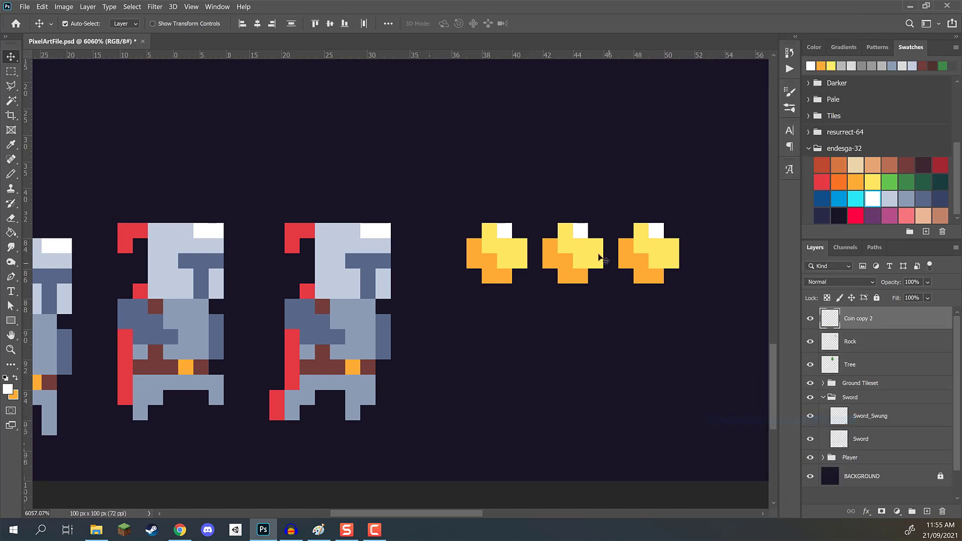
Shift the row of coins slightly down towards the third knight and rename the merged layer "Coin".
left_click_drag(591, 241, 576, 270)
double_click(857, 318)
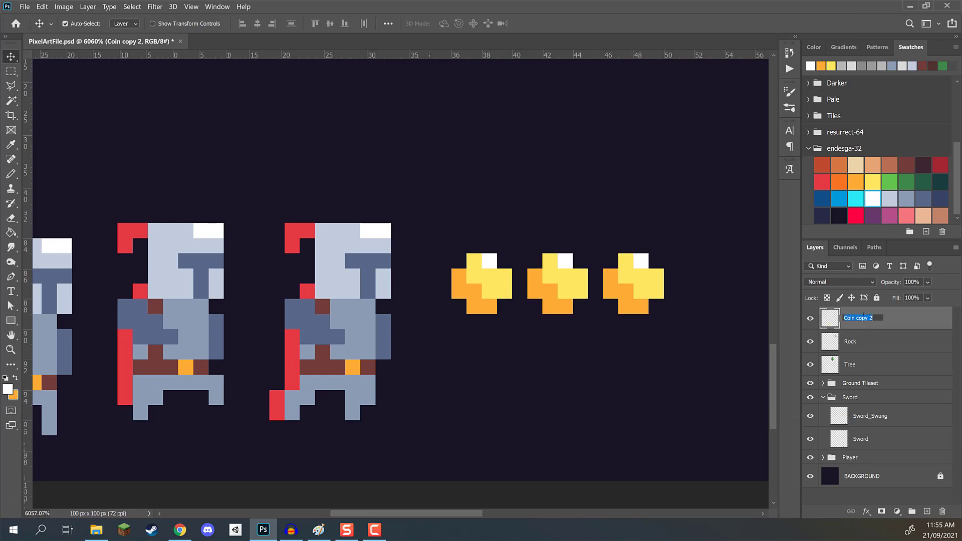
type("Coin")
key("Return")
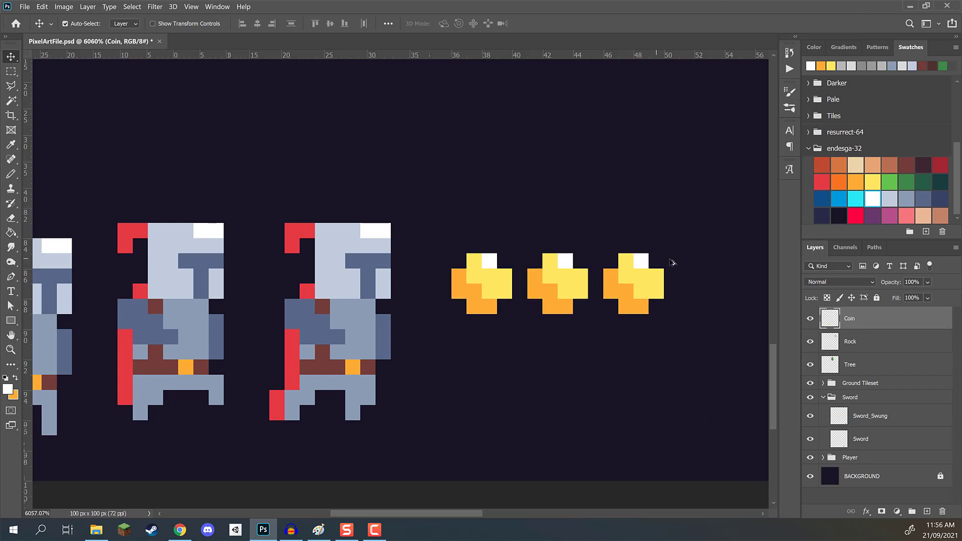
Paint over the white highlights on the second and third coins in yellow, and sample white from the first coin.
scroll(672, 262, "up", 2)
key("b")
left_click(521, 283, "alt")
left_click(519, 261)
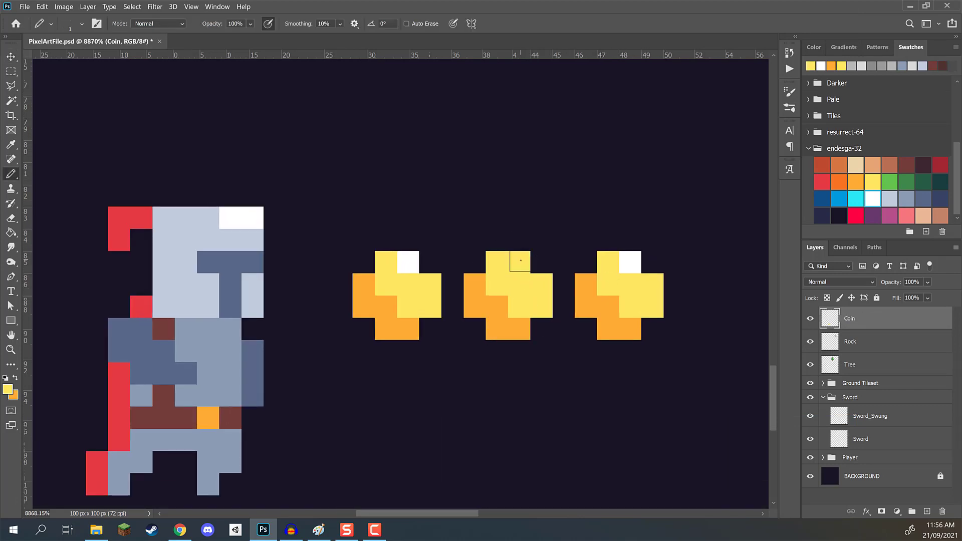
left_click(625, 262)
left_click(409, 263, "alt")
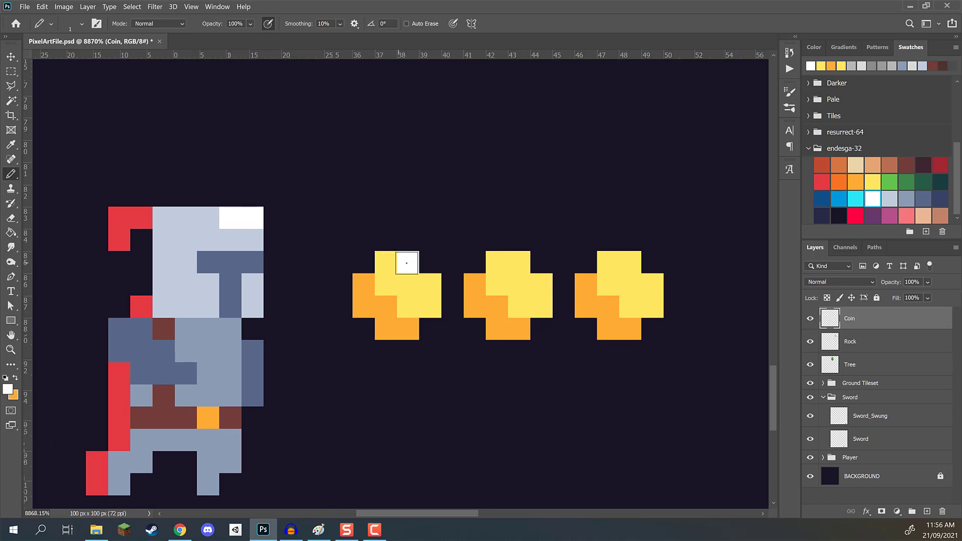
mouse_move(407, 263)
left_mouse_down()
mouse_move(431, 298)
mouse_move(434, 316)
mouse_move(395, 270)
left_mouse_up()
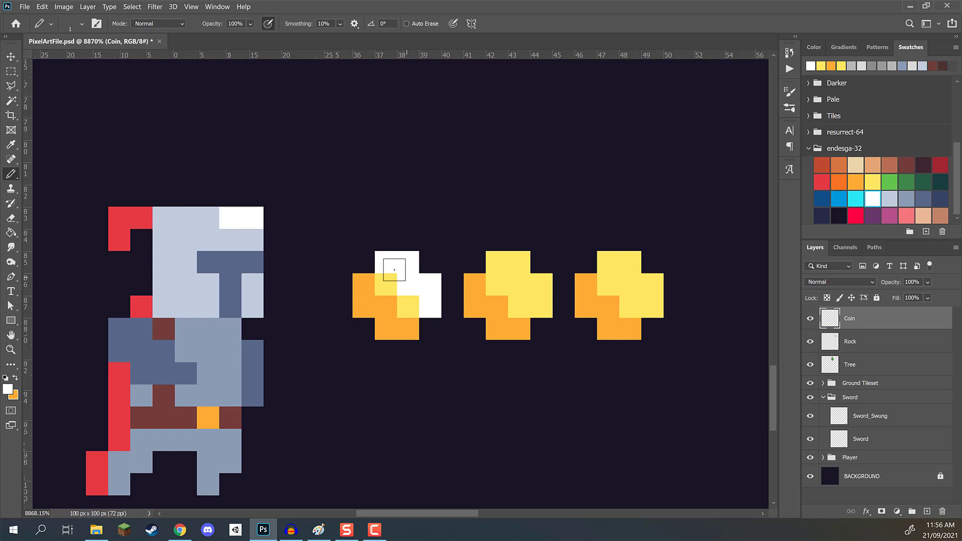
key("ctrl+z")
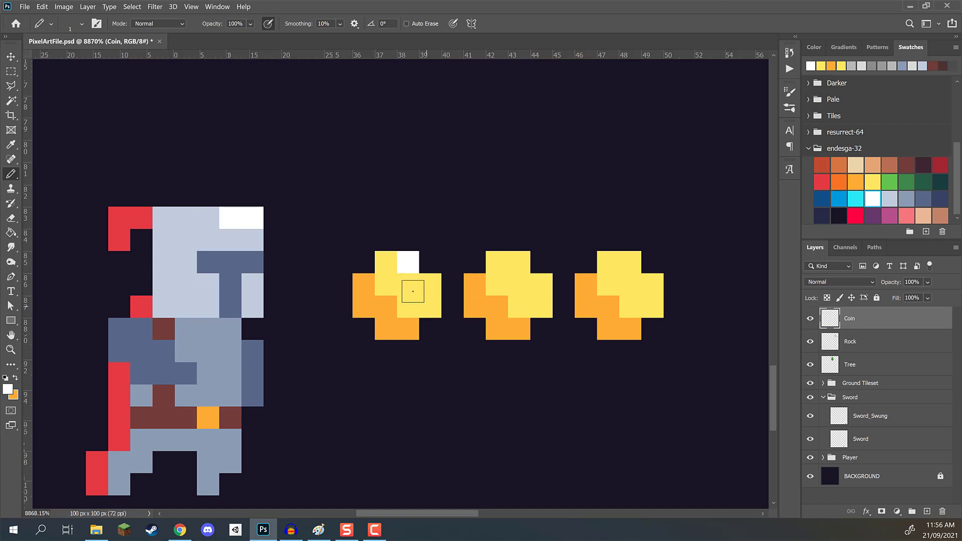
left_click(519, 261)
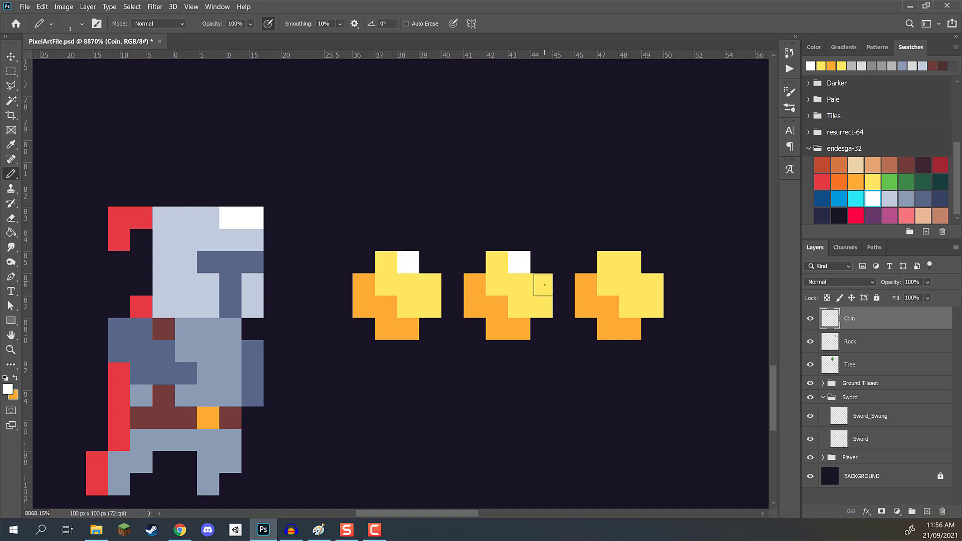
left_click_drag(541, 280, 536, 298)
key("ctrl+z")
key("ctrl+z")
left_click(518, 285)
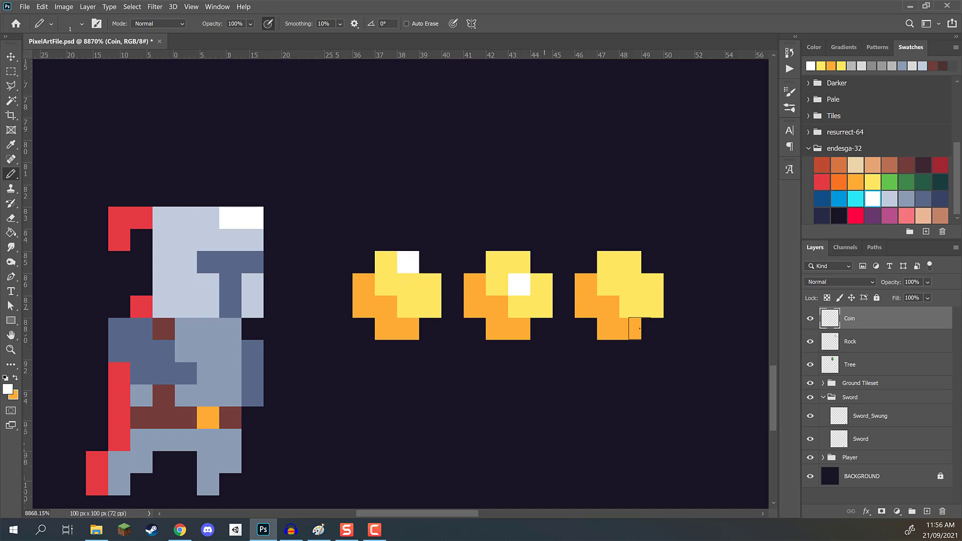
left_click(637, 309)
key("ctrl+z")
key("ctrl+z")
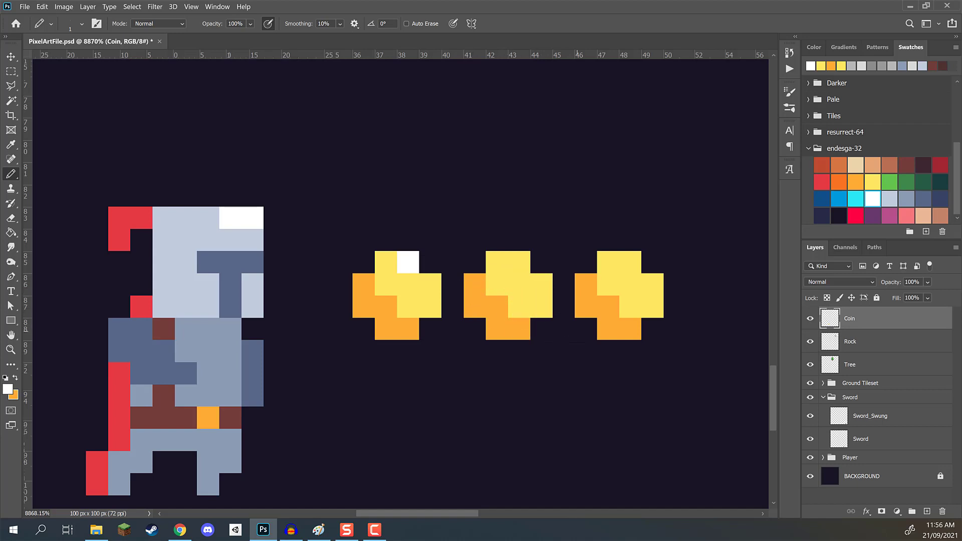
Paint one white highlight pixel on the upper right edge of the second coin and one on the lower right edge of the third.
left_click(541, 285)
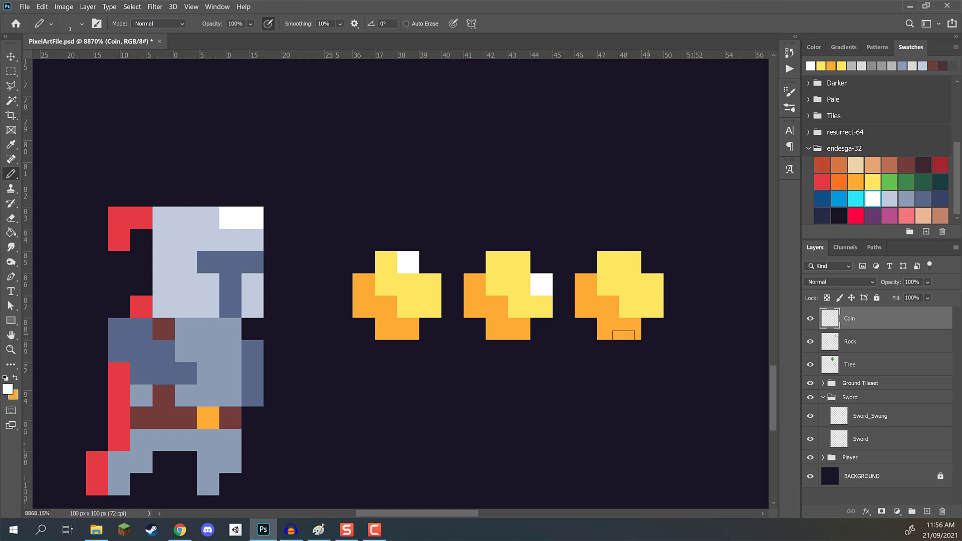
left_click(652, 307)
scroll(457, 334, "down", 3)
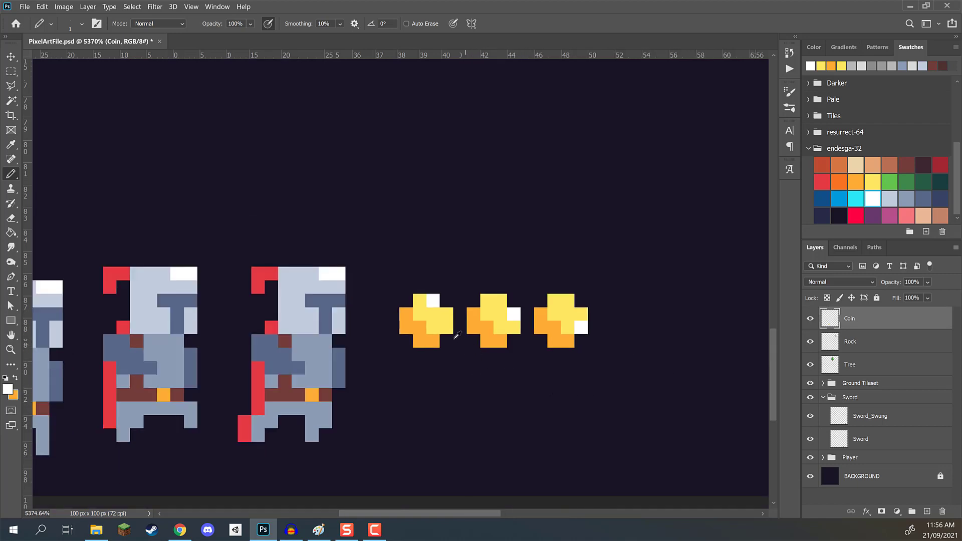
scroll(457, 334, "up", 3)
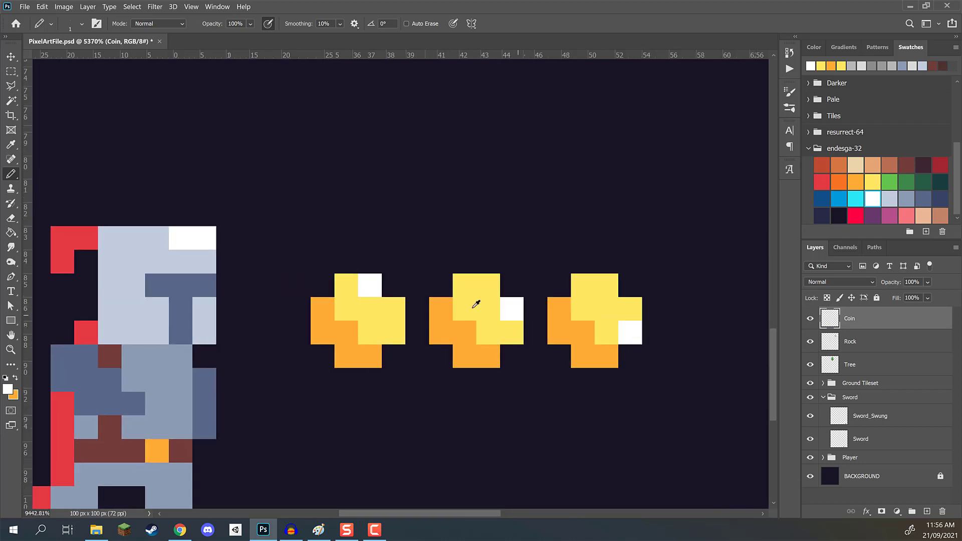
left_click(368, 289)
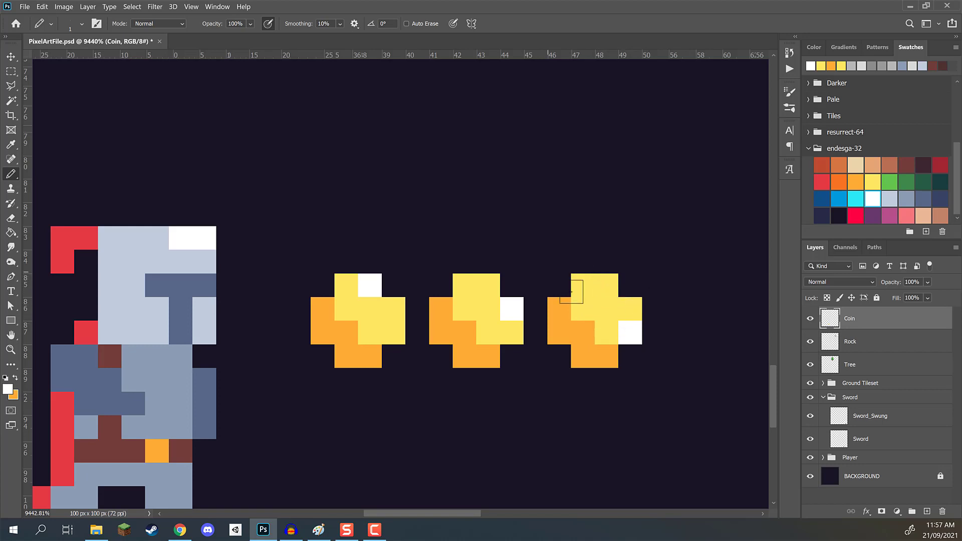
Create a new layer named "Goblet" above the Coin layer.
scroll(354, 343, "down", 5)
scroll(365, 354, "up", 3)
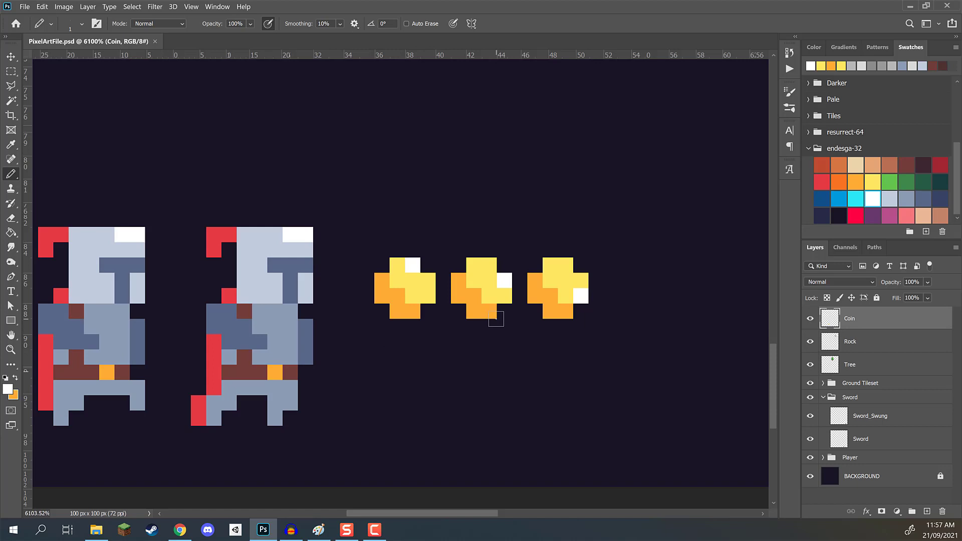
left_click(502, 284)
scroll(384, 354, "up", 2)
key("ctrl+shift+n")
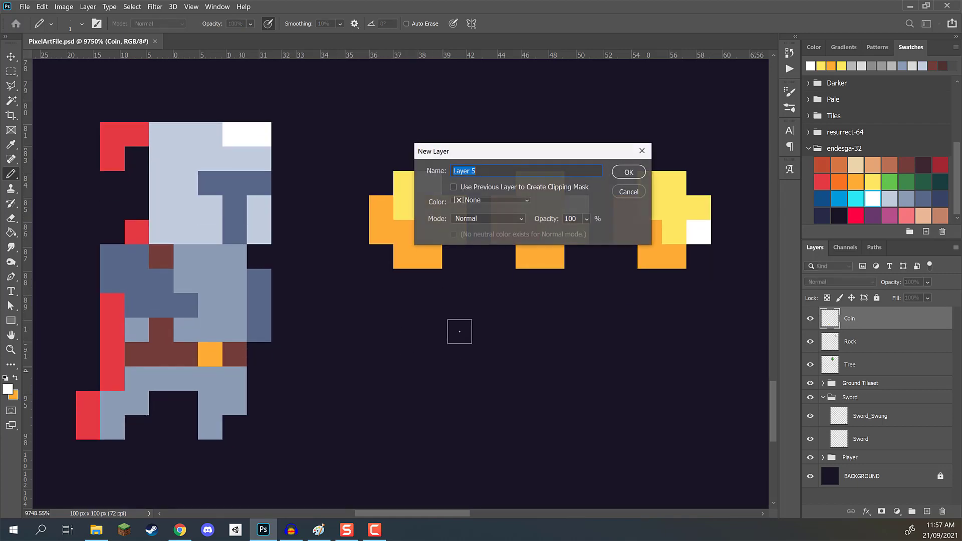
type("G")
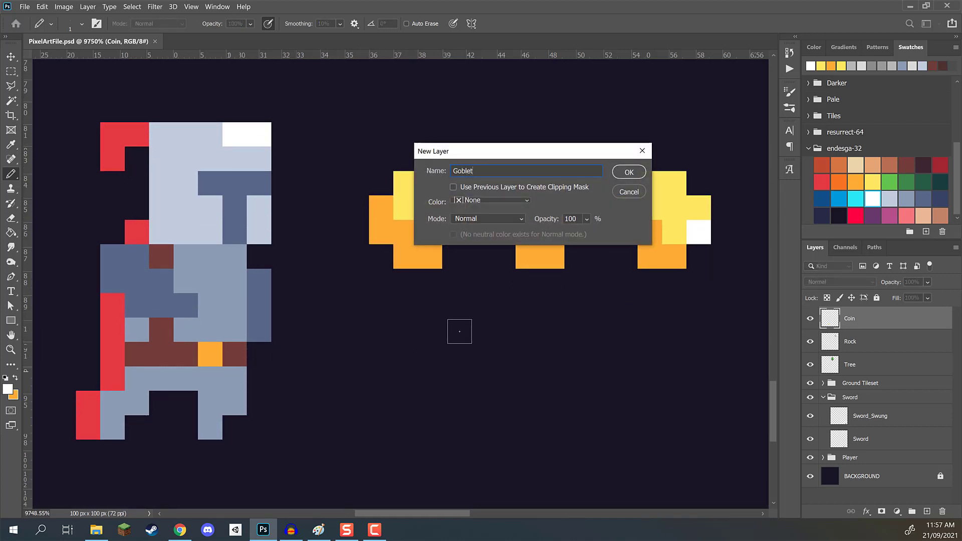
type("oblet")
key("Return")
Draw a five-pixel-wide yellow goblet below the first coin, with orange shading on its edge, stem and base plus two white highlight pixels.
left_click(435, 221, "alt")
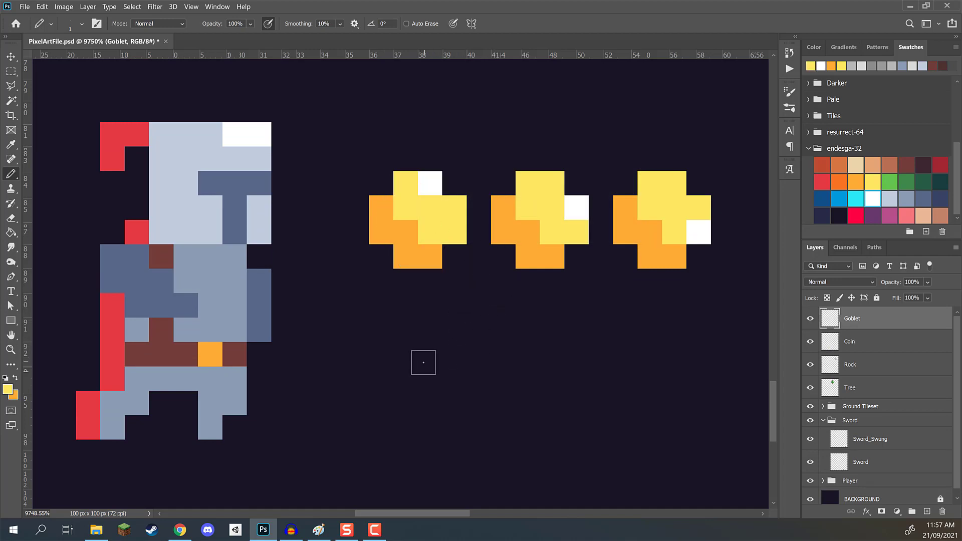
left_click(405, 451)
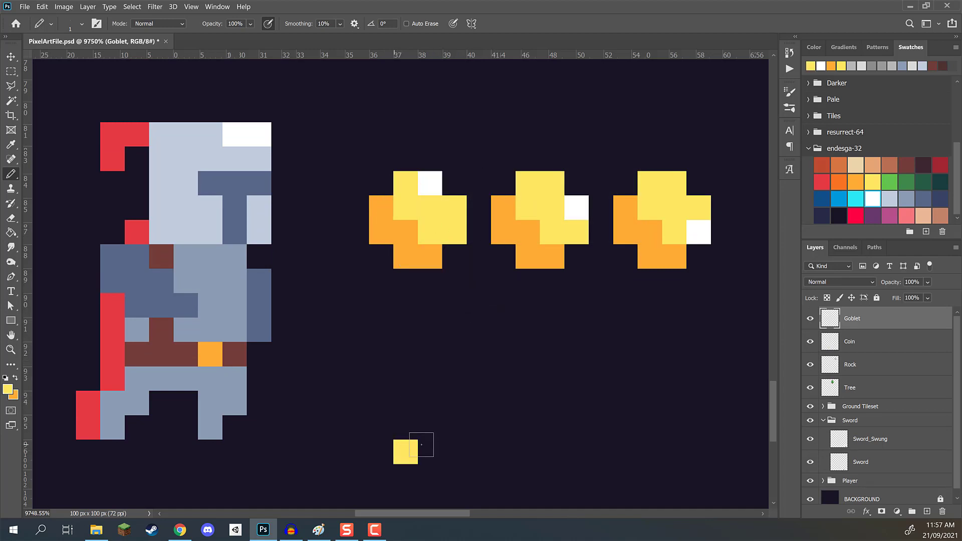
mouse_move(421, 444)
left_mouse_down()
mouse_move(460, 453)
mouse_move(430, 428)
mouse_move(433, 401)
mouse_move(398, 388)
mouse_move(454, 378)
left_mouse_up()
mouse_move(376, 350)
left_mouse_down()
mouse_move(471, 353)
mouse_move(482, 340)
mouse_move(478, 330)
mouse_move(376, 326)
left_mouse_up()
scroll(445, 345, "down", 2)
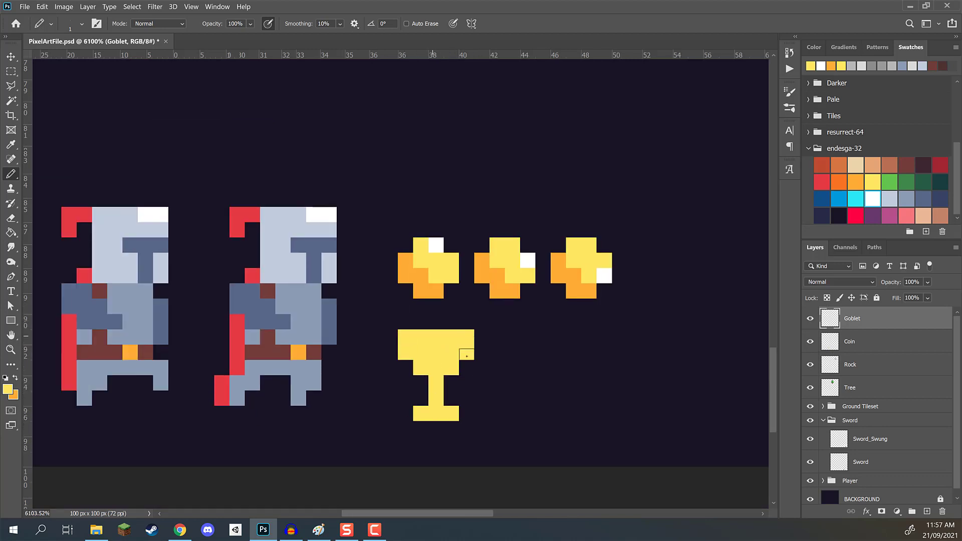
key("v")
mouse_move(448, 346)
left_mouse_down()
mouse_move(431, 338)
mouse_move(445, 344)
left_mouse_up()
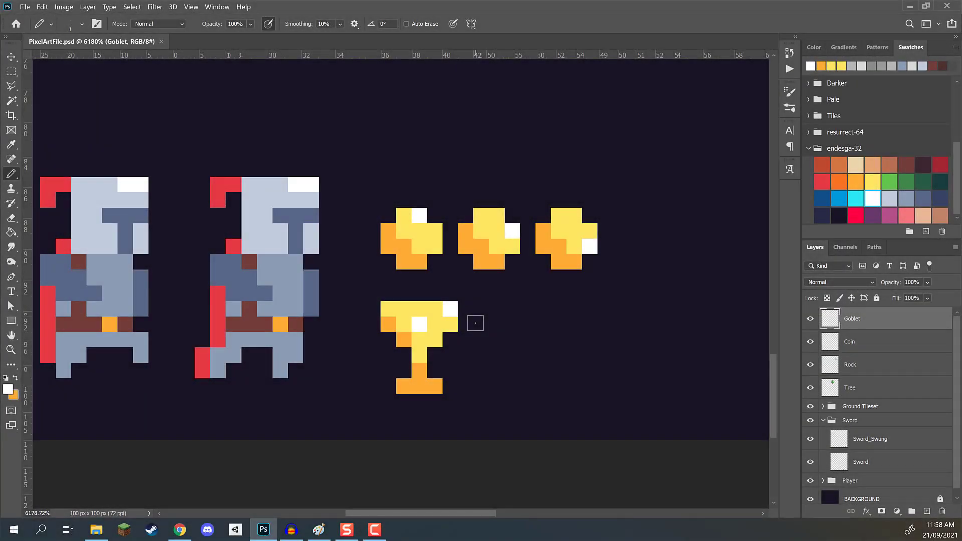
key("v")
scroll(401, 336, "up", 1)
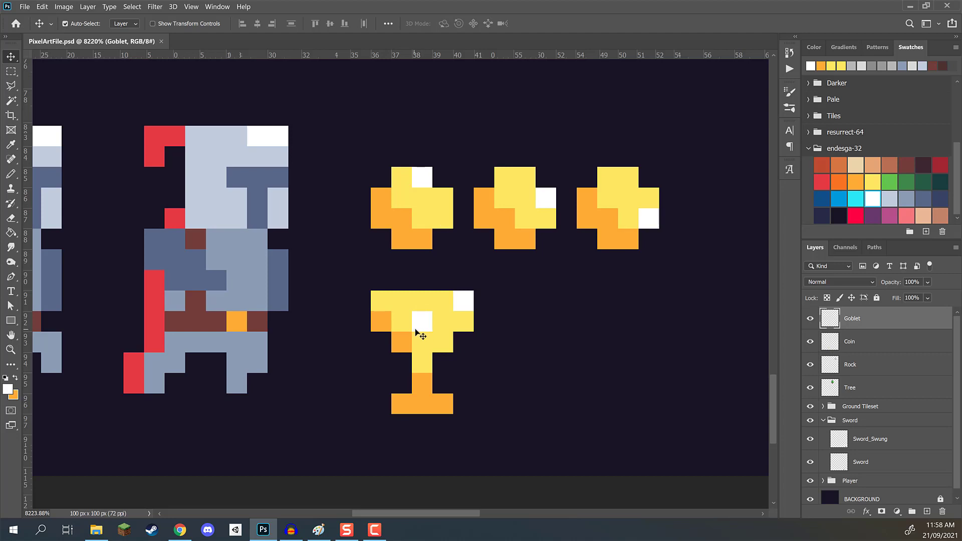
key("b")
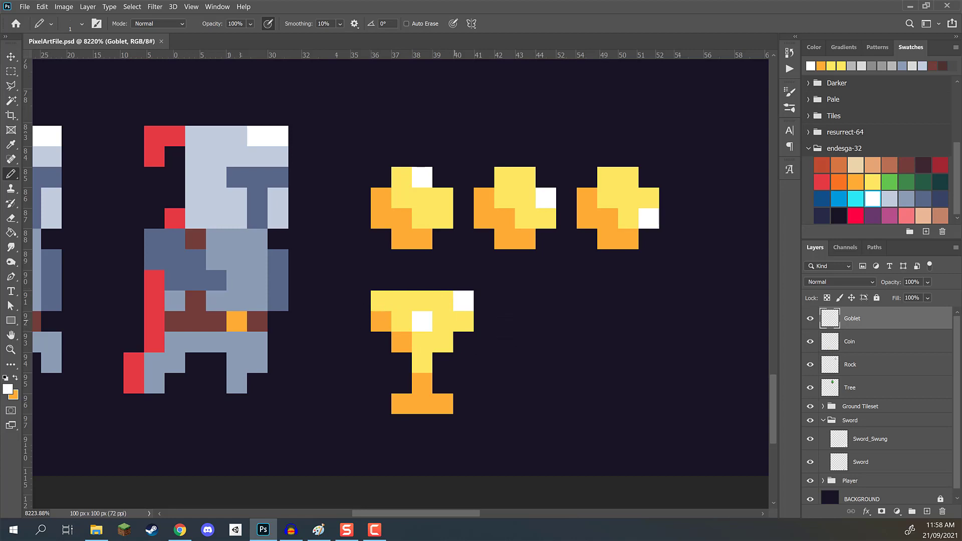
left_click_drag(525, 321, 524, 363)
left_click_drag(546, 301, 613, 305)
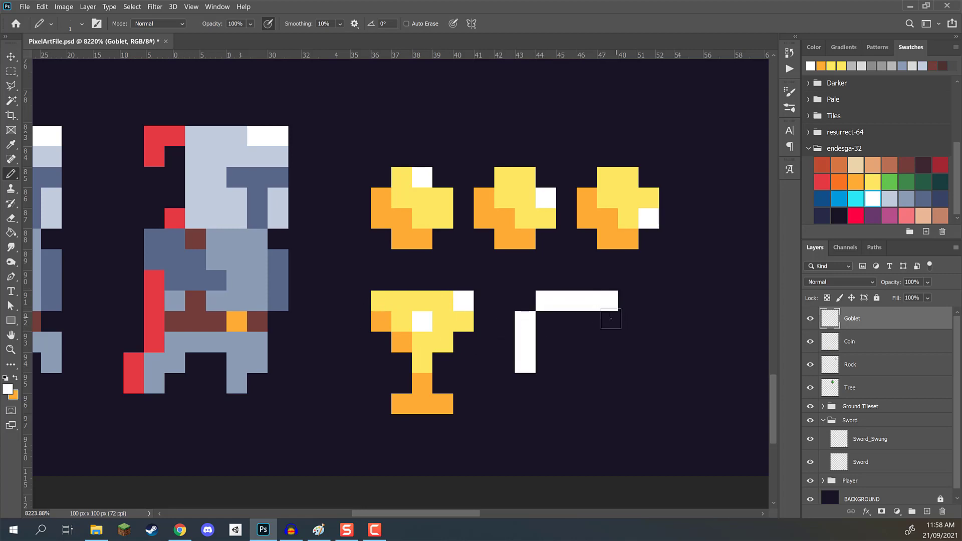
key("ctrl+z")
left_click(541, 303)
mouse_move(559, 282)
left_mouse_down()
mouse_move(623, 279)
mouse_move(669, 324)
mouse_move(663, 381)
mouse_move(630, 416)
mouse_move(626, 408)
mouse_move(558, 412)
mouse_move(546, 386)
left_mouse_up()
key("ctrl+z")
key("ctrl+z")
key("ctrl+z")
key("ctrl+z")
key("ctrl+z")
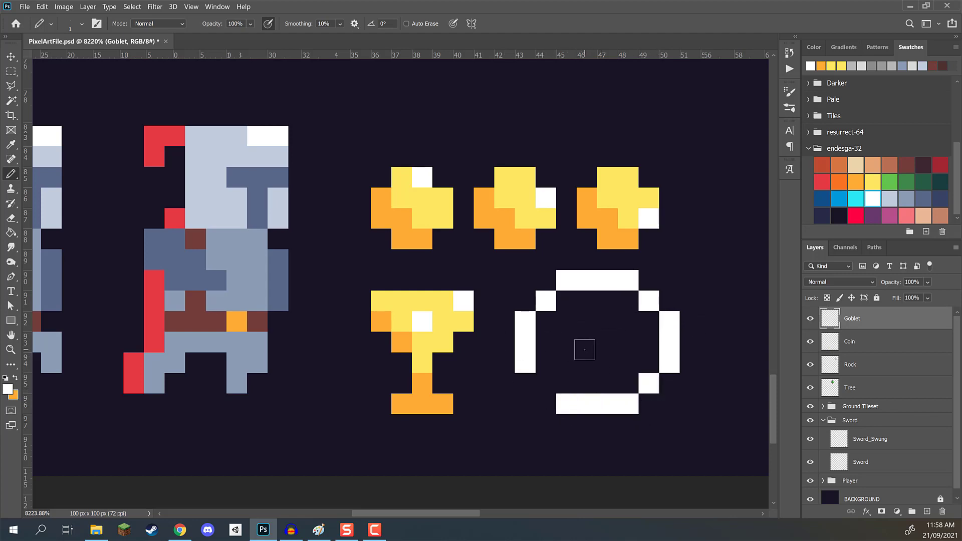
key("ctrl+z")
key("ctrl+z")
key("ctrl+z")
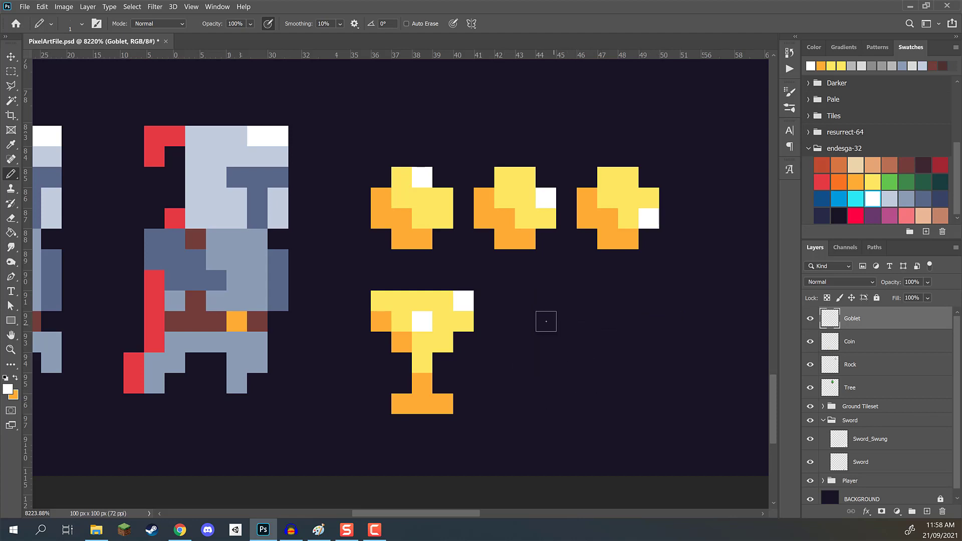
mouse_move(546, 320)
left_mouse_down()
mouse_move(625, 327)
mouse_move(627, 343)
left_mouse_up()
left_click_drag(563, 342, 538, 343)
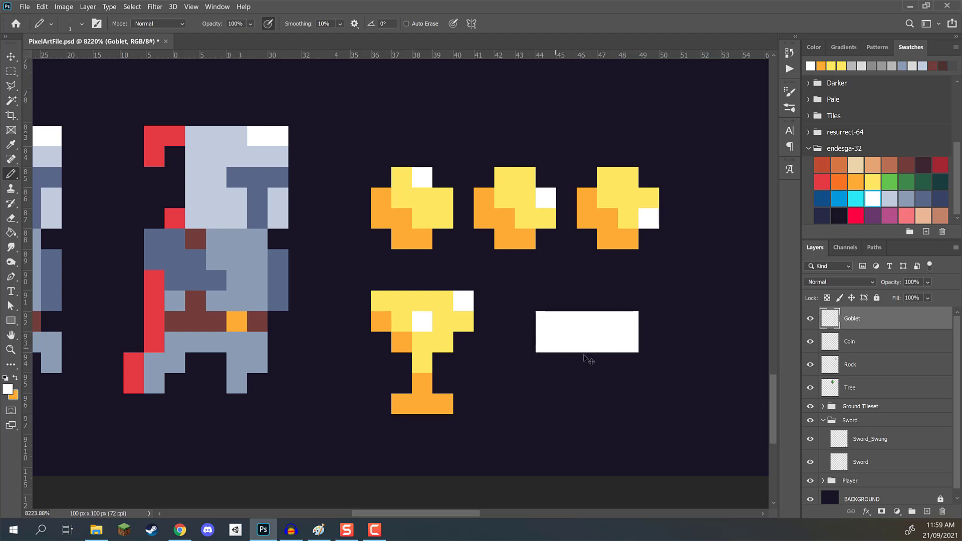
key("ctrl+z")
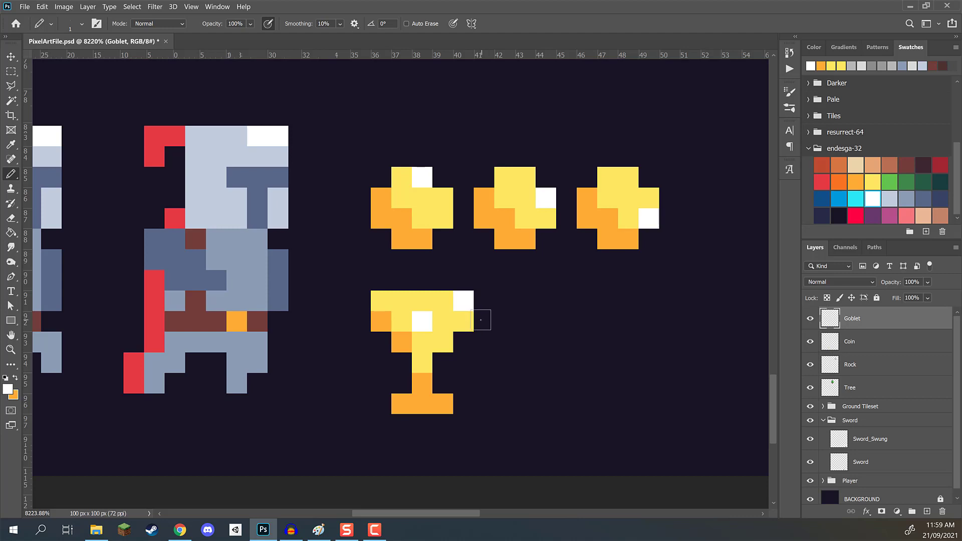
Duplicate the goblet twice to form an evenly spaced row of three below the coins.
scroll(462, 333, "down", 5)
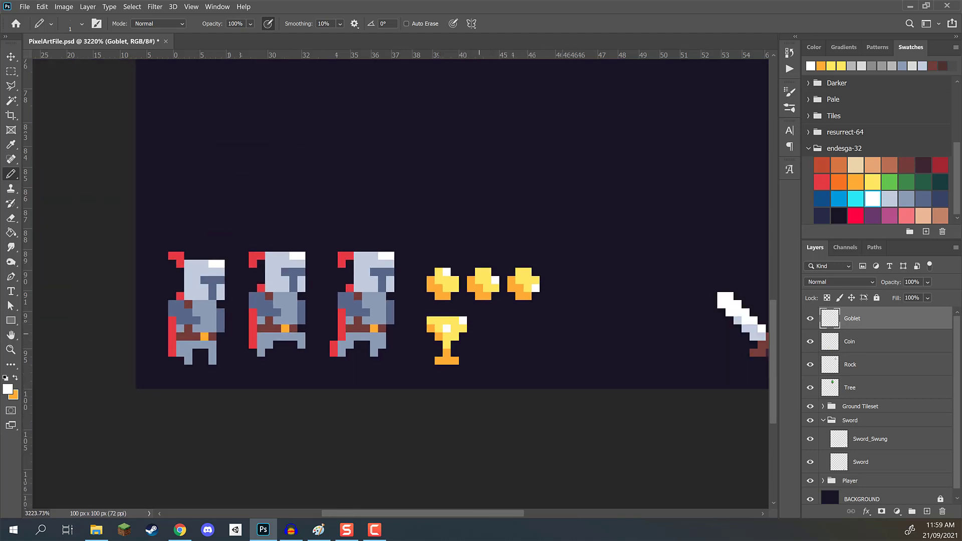
scroll(447, 326, "down", 3)
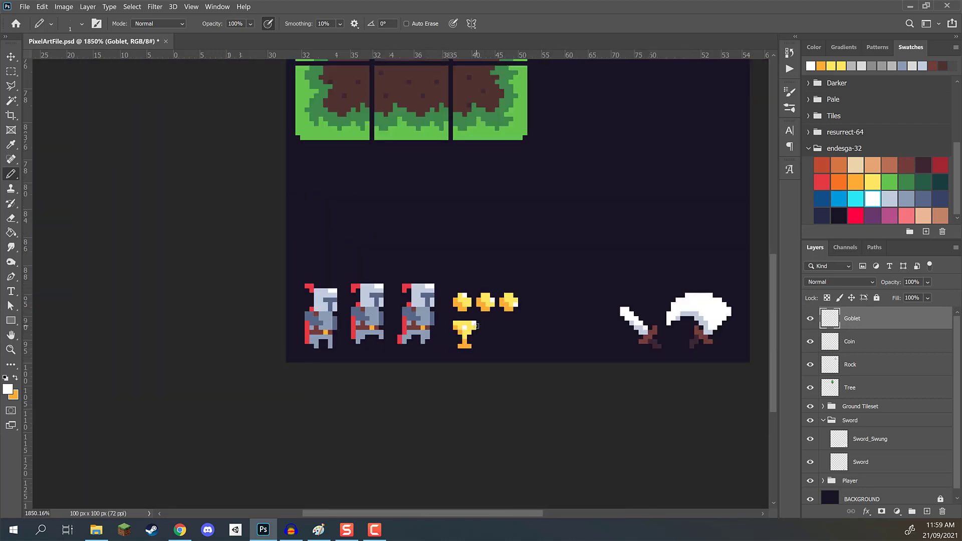
scroll(435, 333, "up", 4)
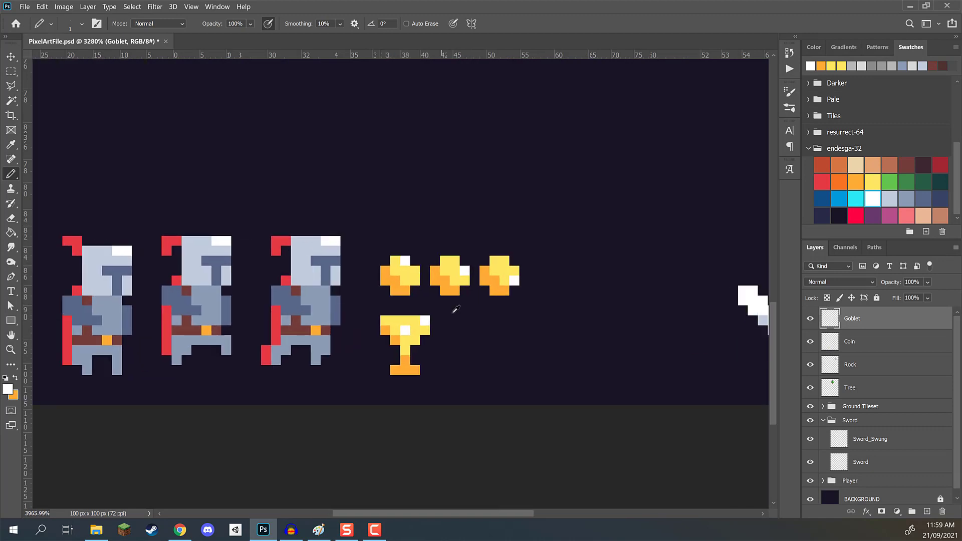
scroll(412, 339, "up", 2)
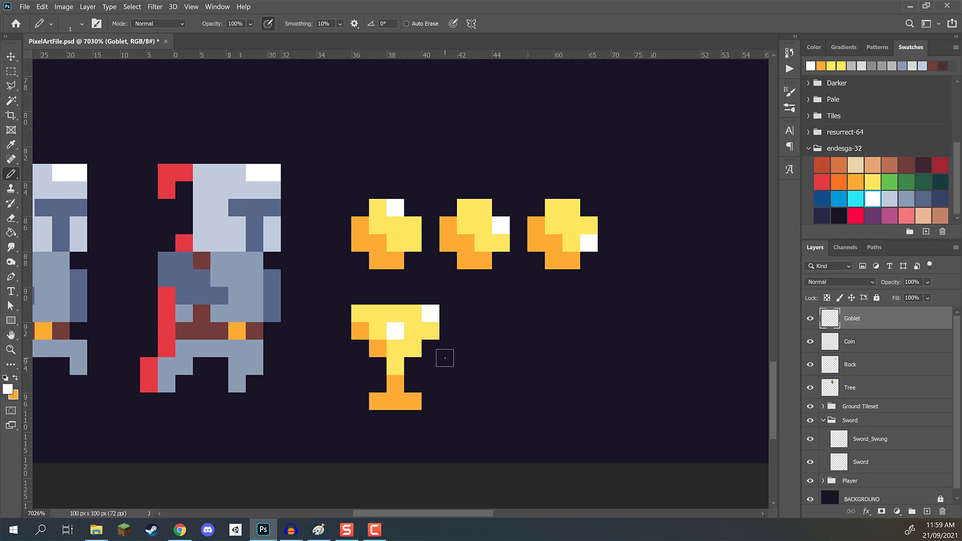
key("v")
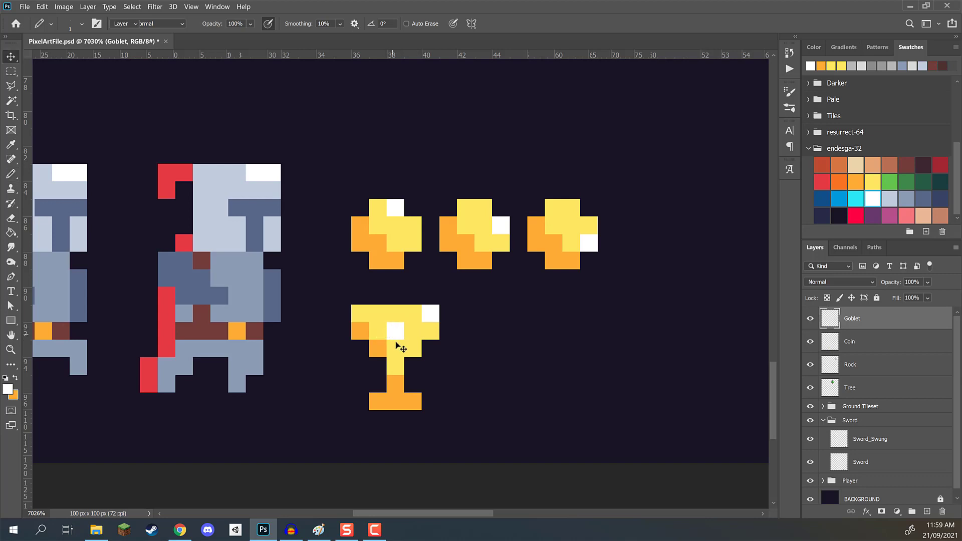
mouse_move(395, 345)
left_mouse_down()
mouse_move(382, 326)
mouse_move(384, 346)
mouse_move(490, 331)
mouse_move(593, 336)
left_mouse_up()
key("ctrl")
key("ctrl+j")
key("ctrl+j")
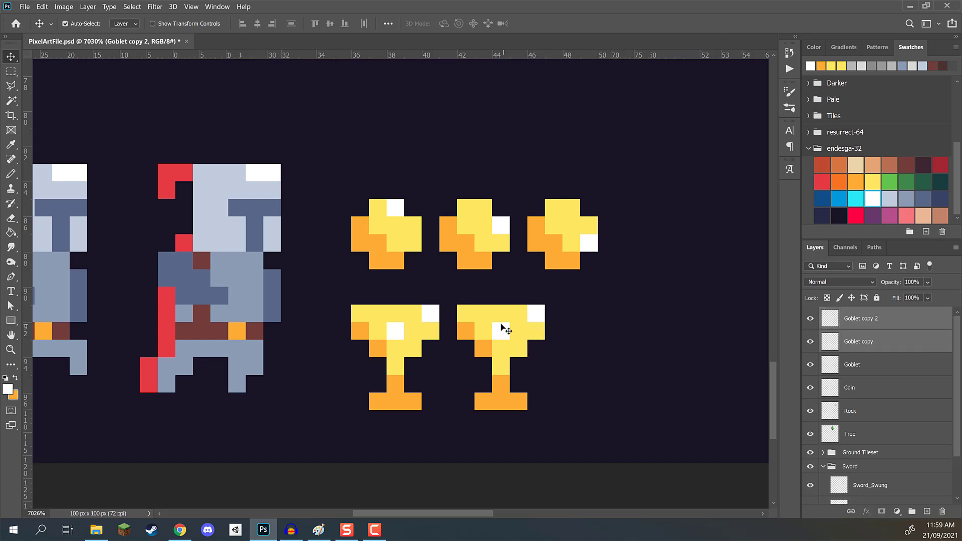
left_click_drag(502, 325, 621, 326)
Merge the three goblet layers into one and rename the merged layer "Goblet".
left_click(857, 343)
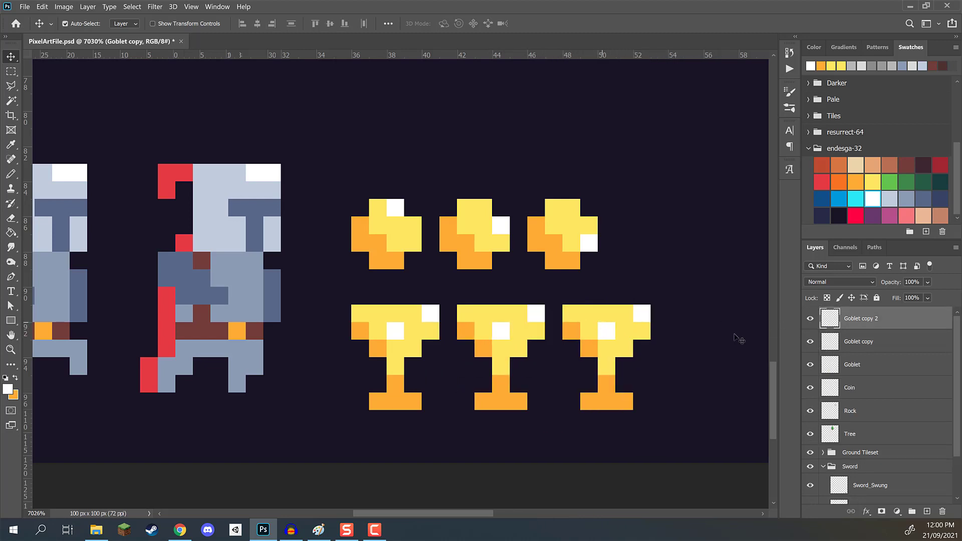
left_click(870, 366, "shift")
right_click(868, 365)
left_click(917, 314)
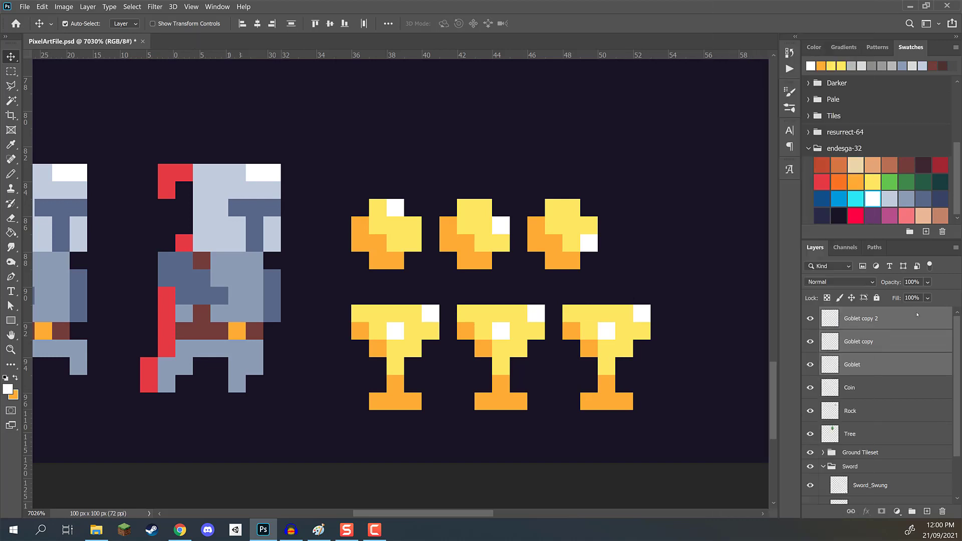
right_click(875, 346)
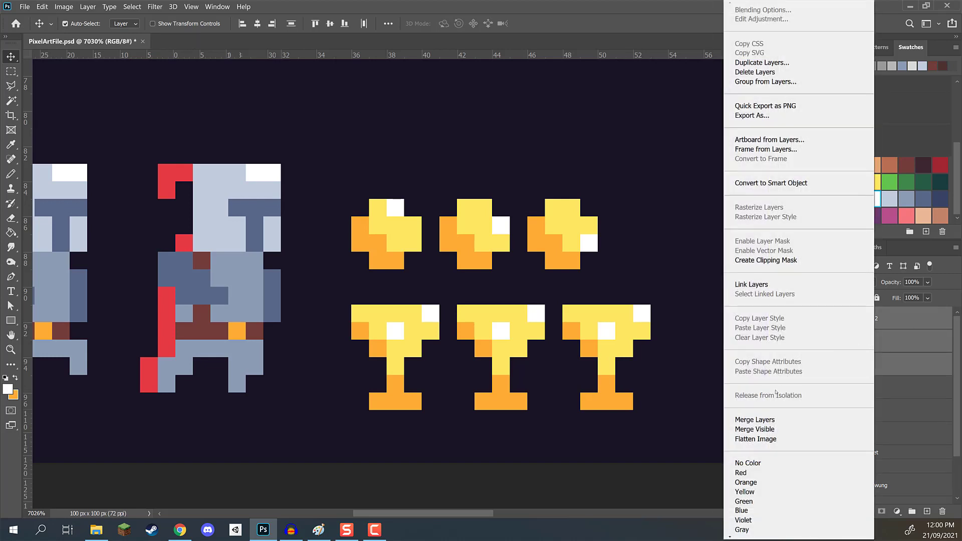
left_click(759, 420)
double_click(856, 320)
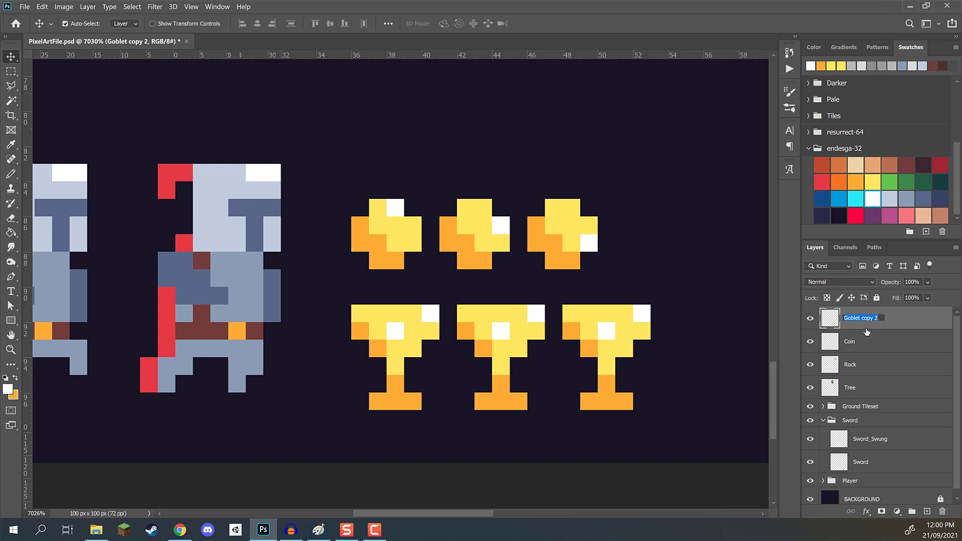
type("Goblet")
key("Return")
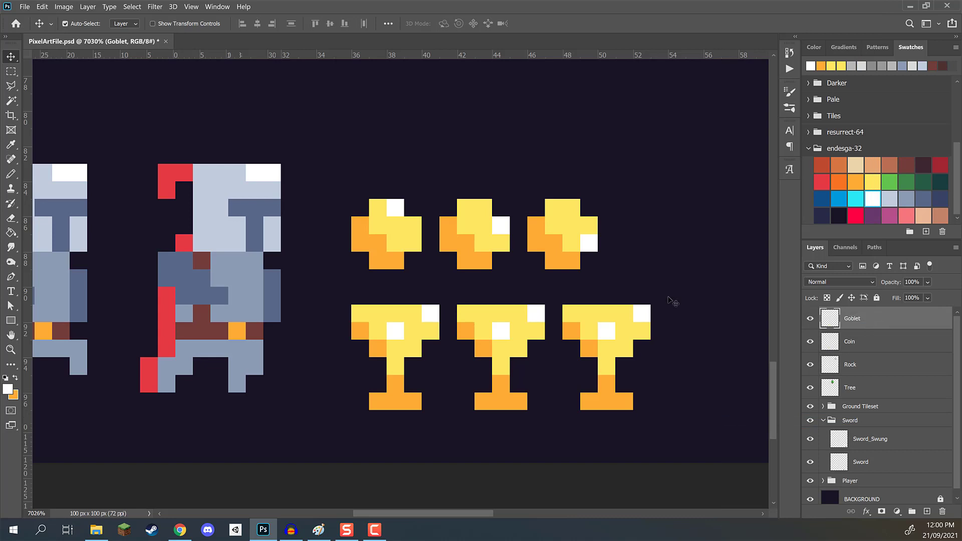
Shift the goblet row one pixel left and paint over the white highlights on the second and third goblets in yellow.
key("Left")
key("b")
left_click(495, 328, "alt")
left_click(484, 331)
left_click(518, 313)
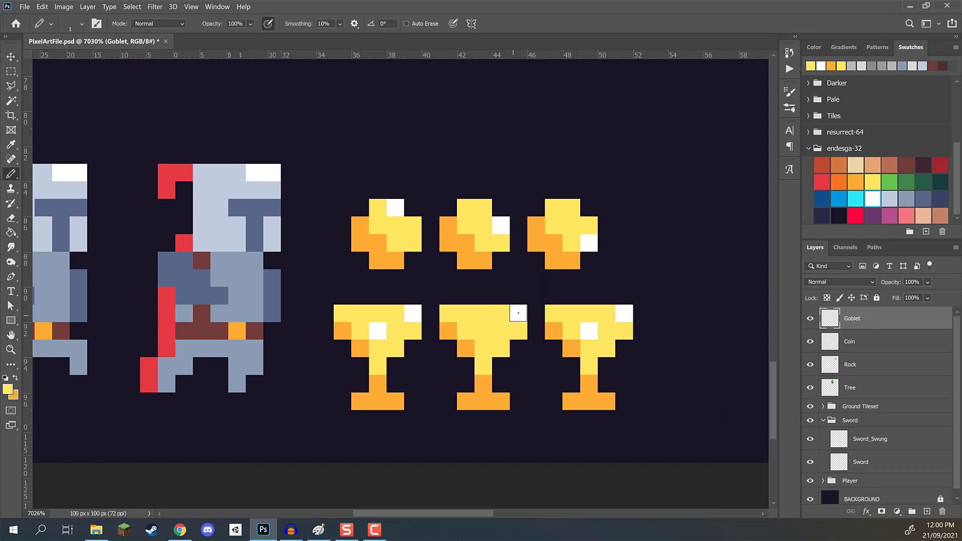
left_click(588, 330)
left_click(615, 311)
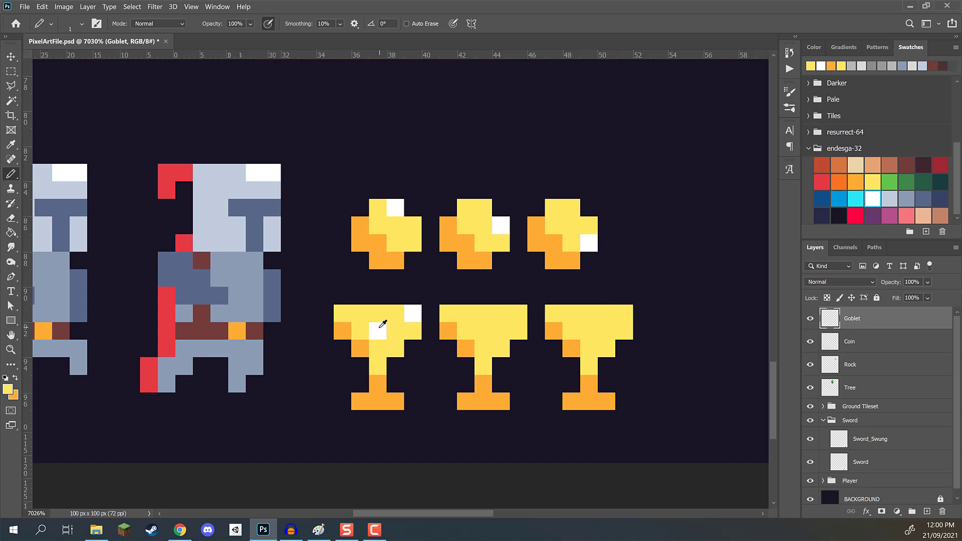
scroll(376, 326, "up", 1)
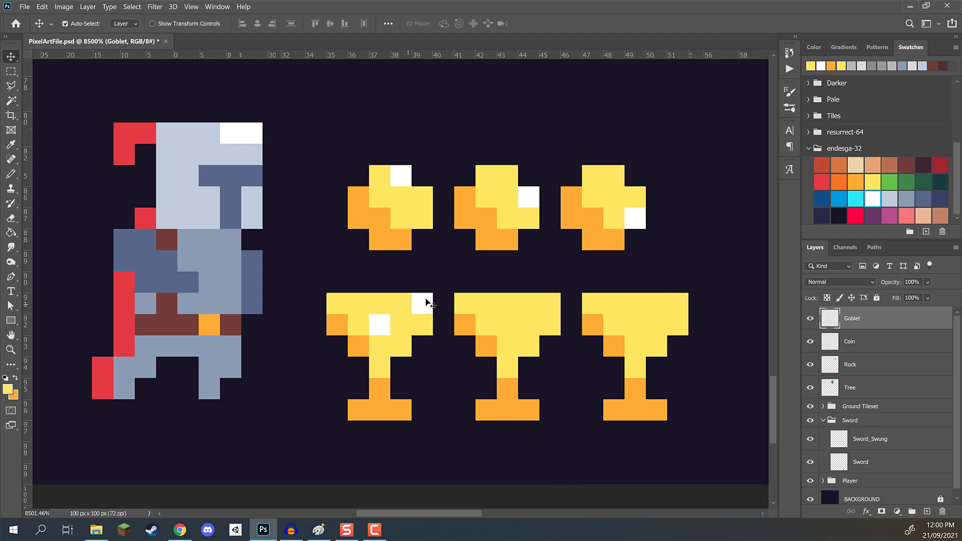
left_click(421, 302)
key("ctrl+z")
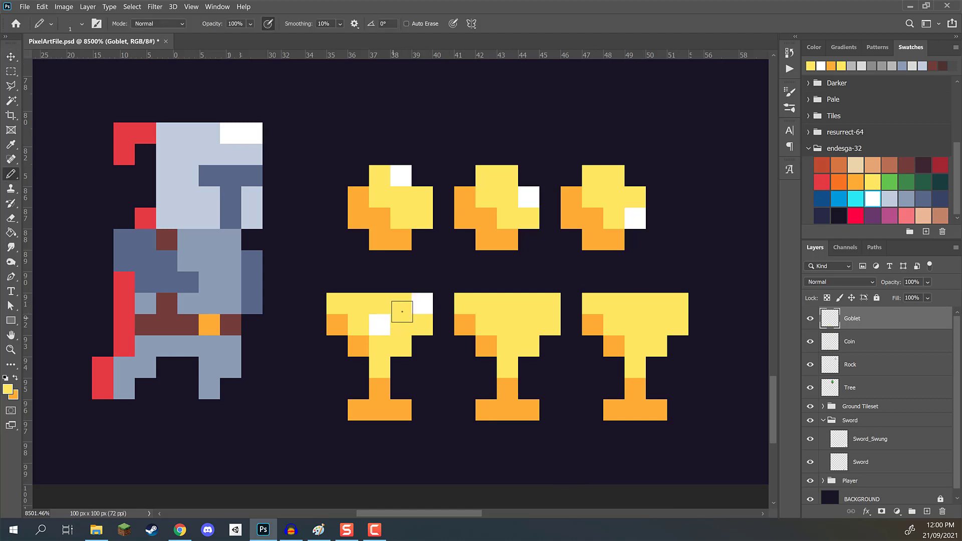
mouse_move(422, 320)
left_mouse_down()
mouse_move(442, 303)
mouse_move(419, 294)
left_mouse_up()
key("ctrl+z")
Paint white highlight pixels on the second goblet's centre and right edge, and on the third goblet's centre and lower right edge.
left_click(379, 324, "alt")
left_click(380, 326)
left_click(422, 303)
left_click(550, 324)
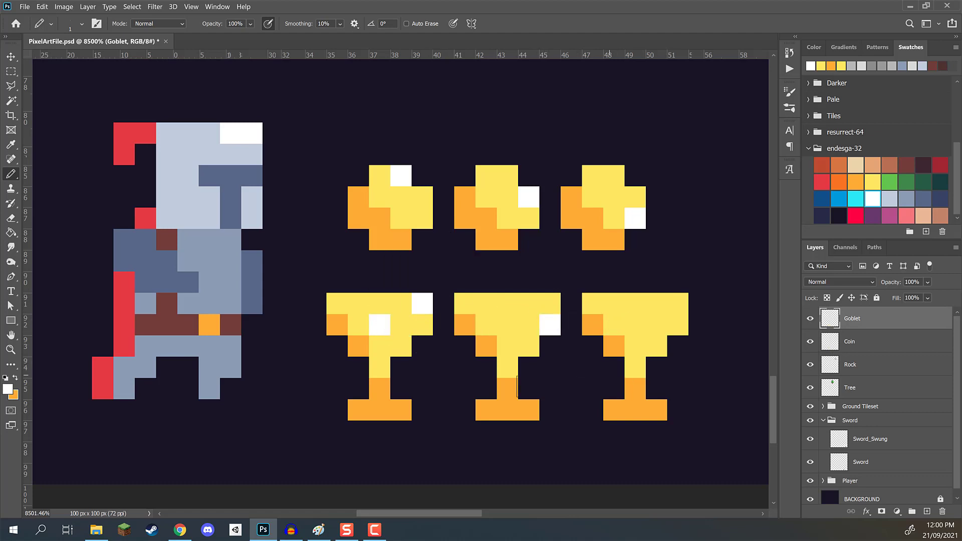
left_click(507, 324)
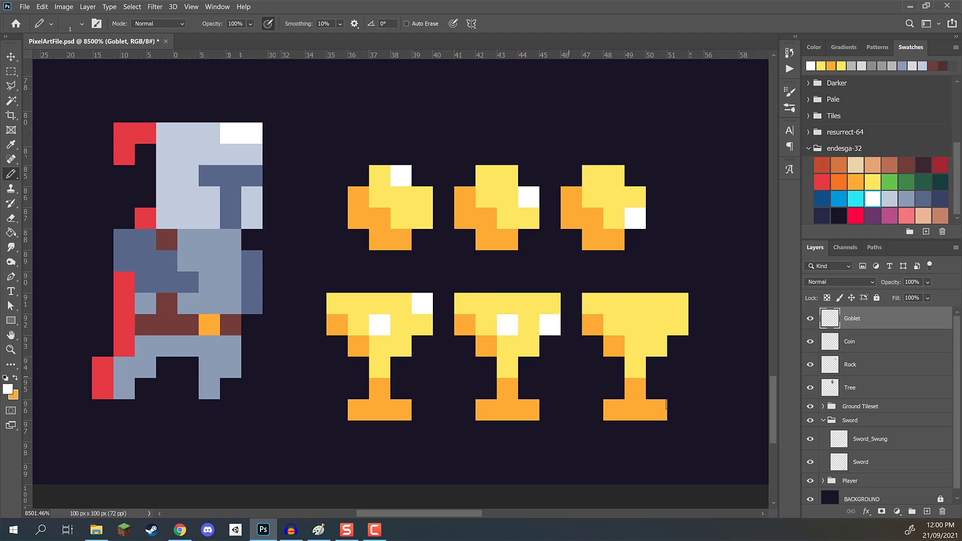
left_click(634, 325)
left_click(656, 346)
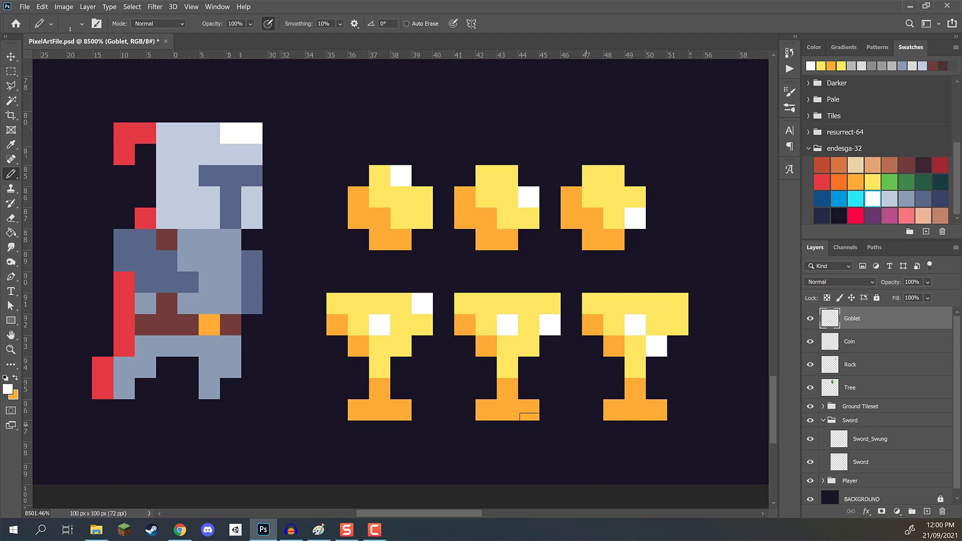
scroll(547, 394, "down", 2)
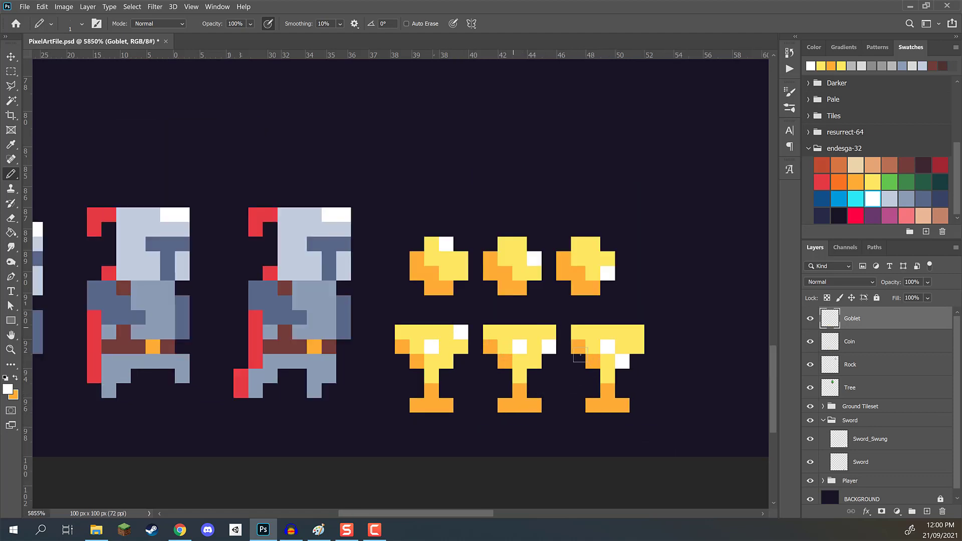
scroll(522, 373, "up", 2)
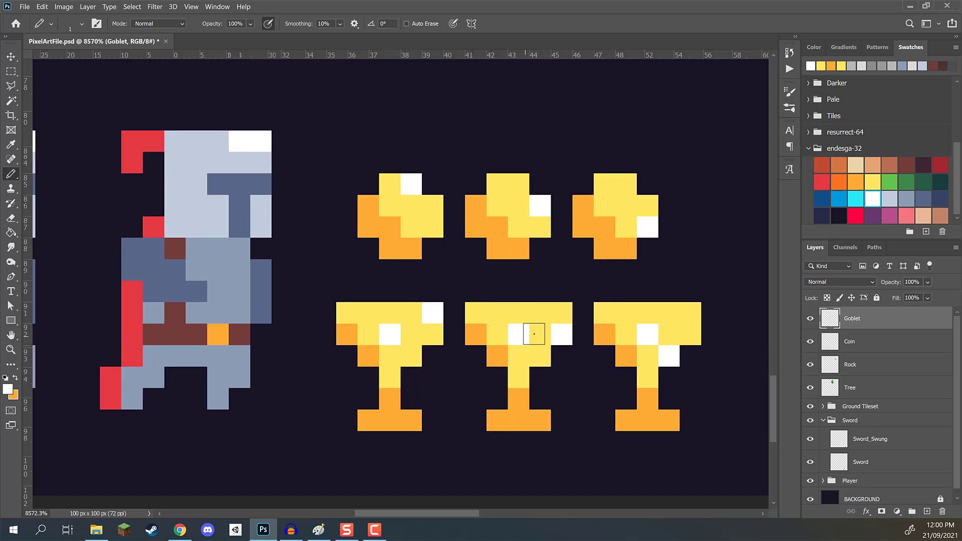
left_click(527, 333)
left_click(513, 334)
scroll(468, 282, "down", 5)
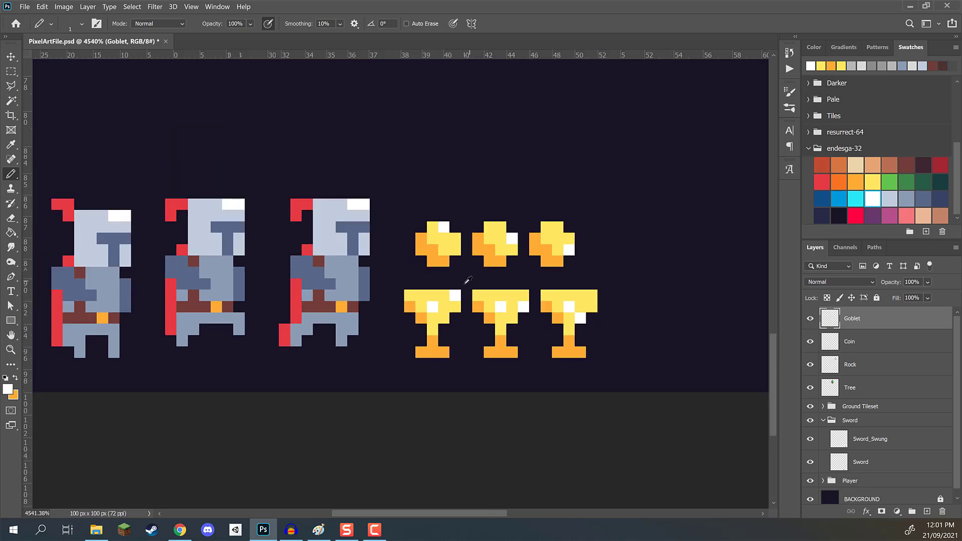
scroll(455, 281, "down", 2)
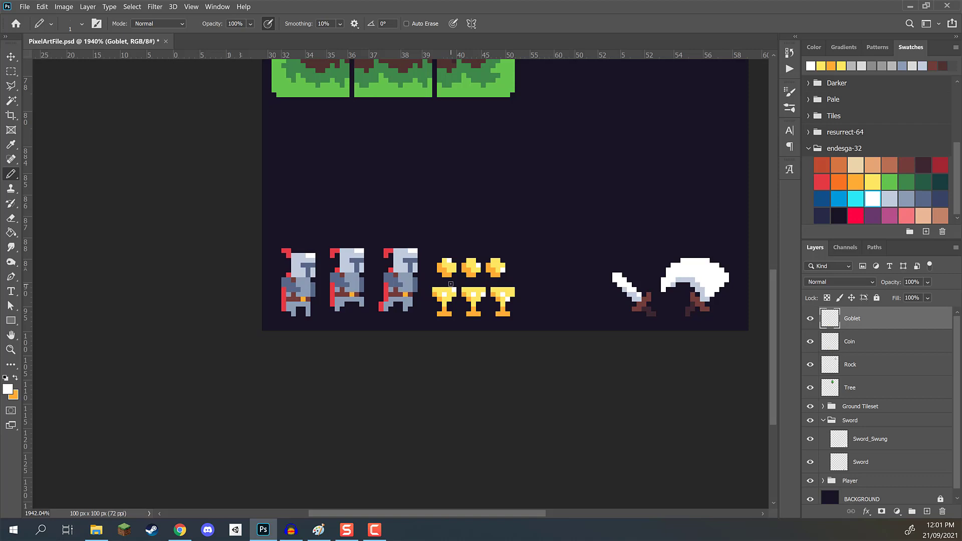
scroll(494, 277, "up", 10)
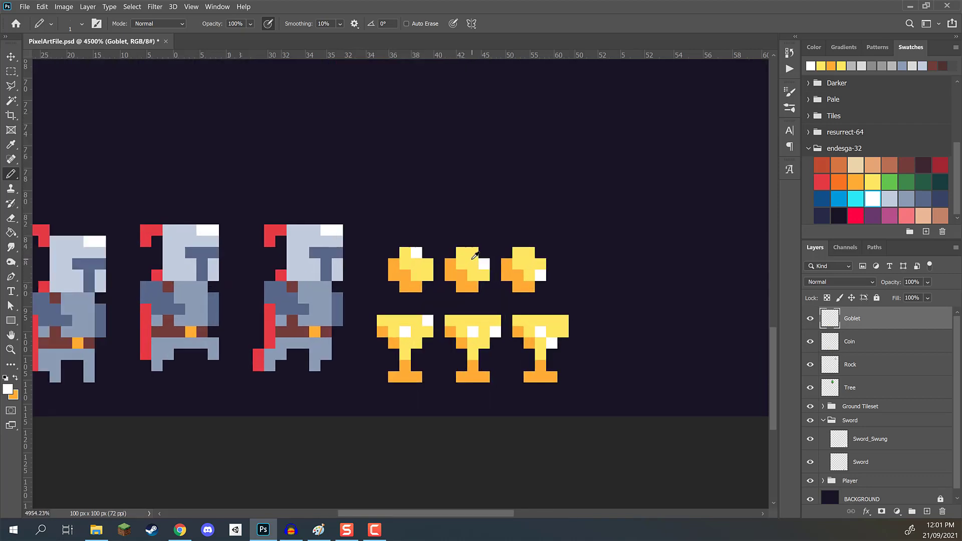
scroll(491, 313, "down", 2)
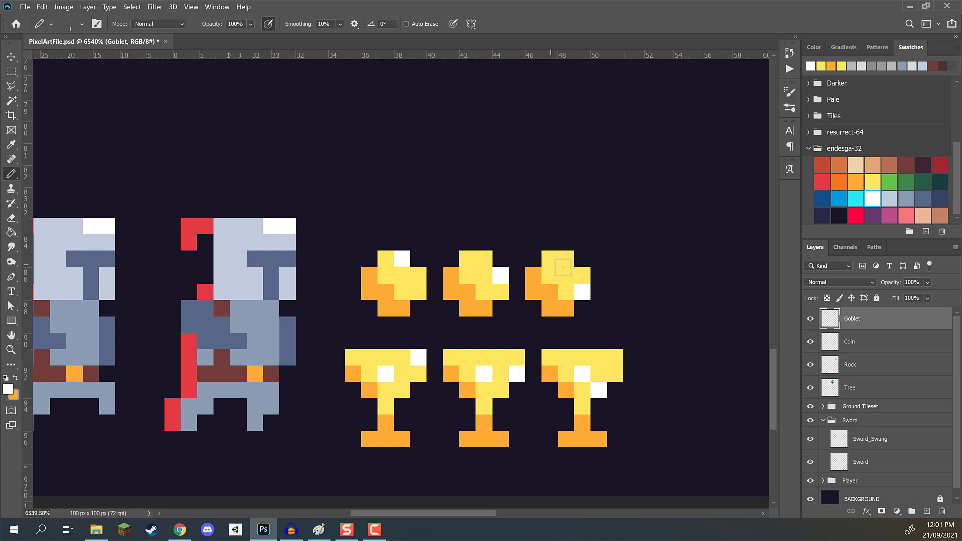
scroll(569, 279, "down", 4)
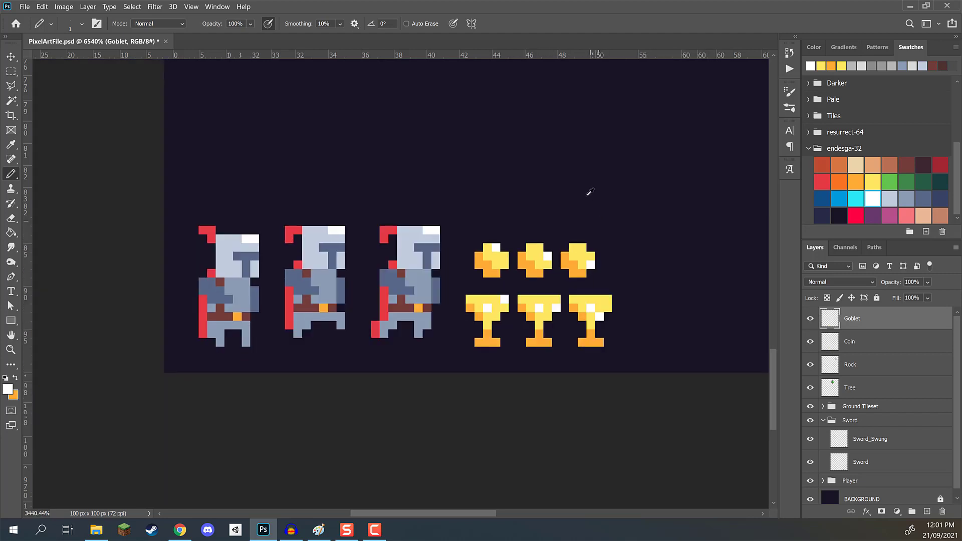
Select the Sword layer and paint a cyan test highlight pixel at the tip of the unswung sword's blade.
scroll(761, 253, "up", 4)
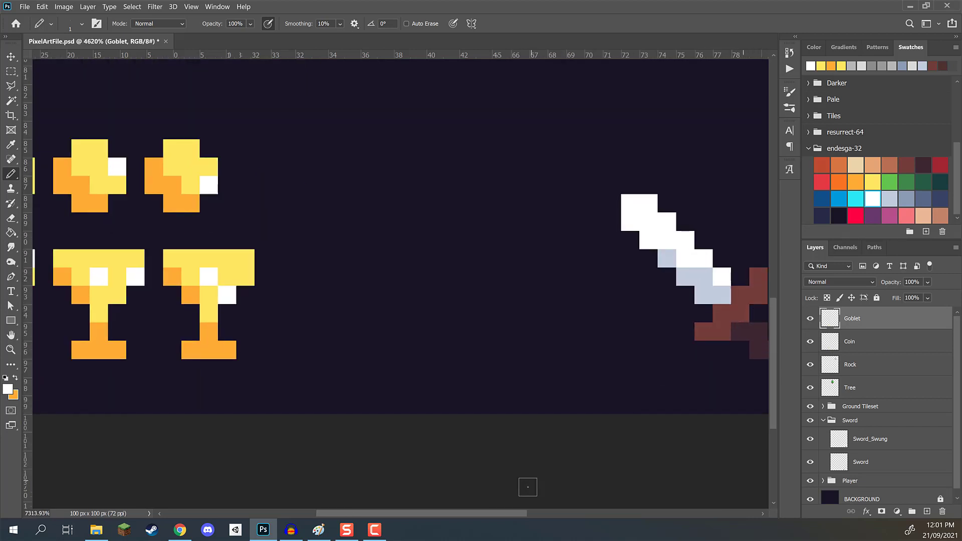
scroll(507, 376, "right", 3)
key("v")
left_click(397, 279)
scroll(354, 261, "up", 1)
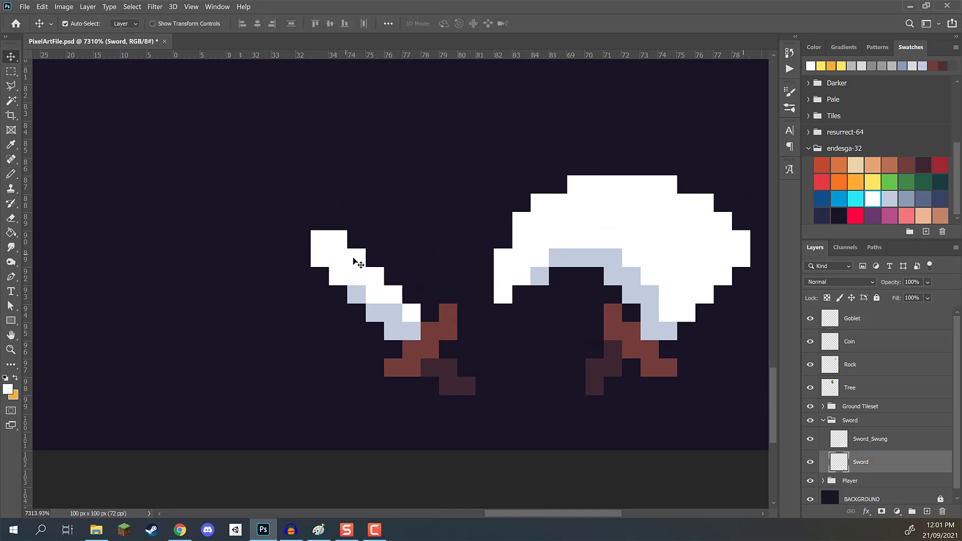
scroll(320, 271, "up", 1)
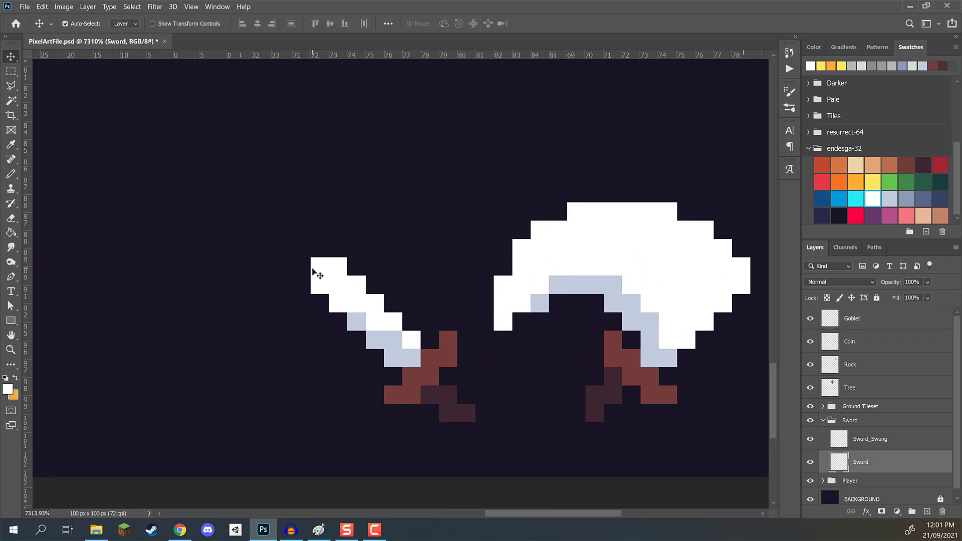
key("b")
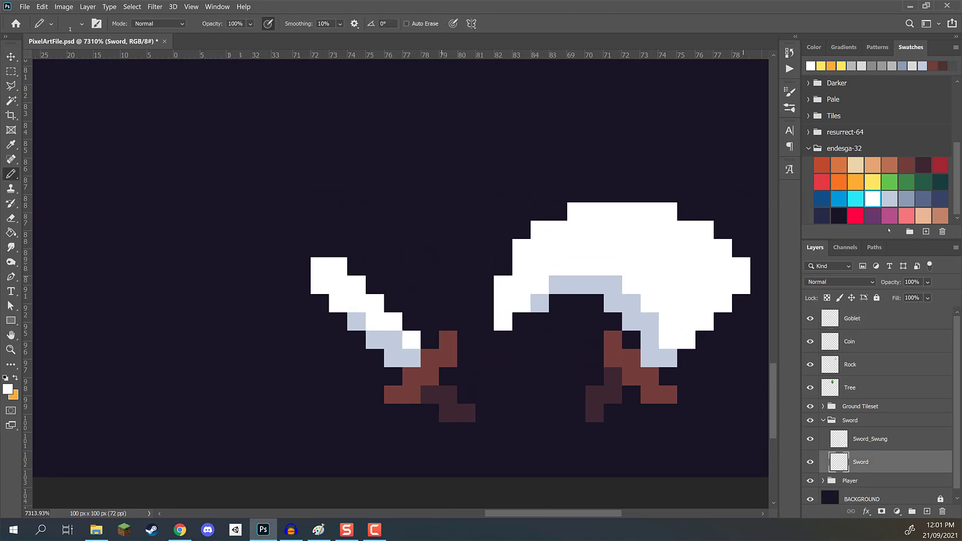
left_click(860, 201)
scroll(268, 281, "up", 2)
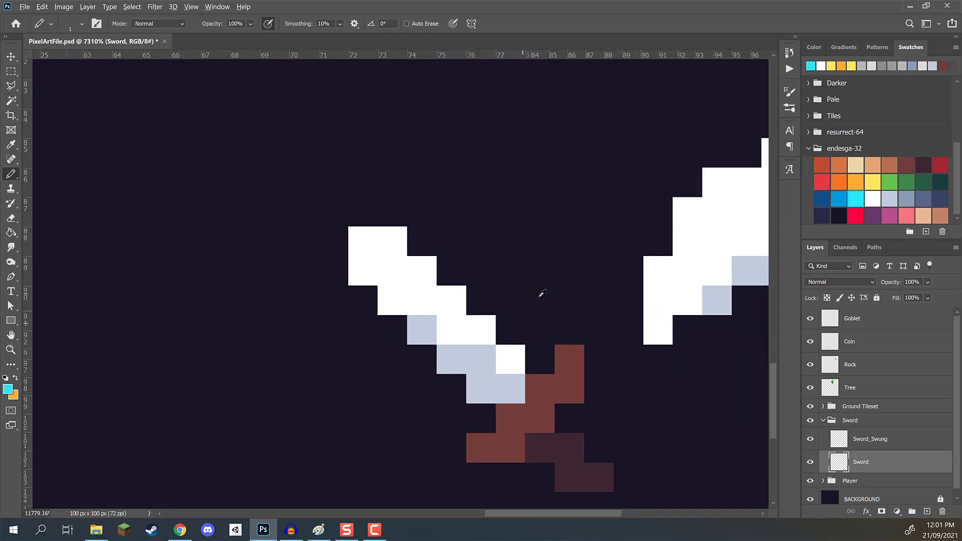
scroll(541, 293, "down", 2)
left_click(435, 261)
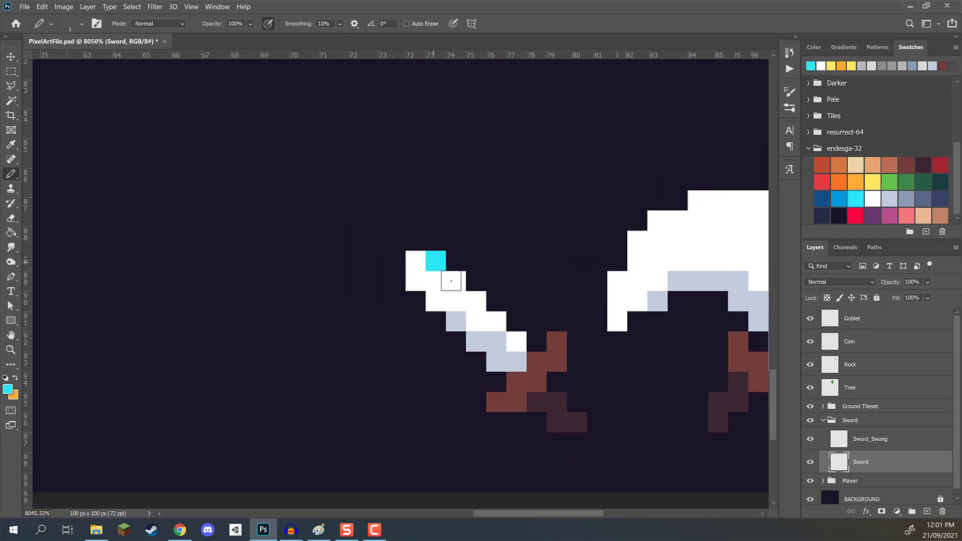
Try moving the cyan highlight along the upper edge of the sword's blade towards the hilt, and undo the test pixels.
key("ctrl+z")
key("ctrl+shift+z")
left_click(451, 283)
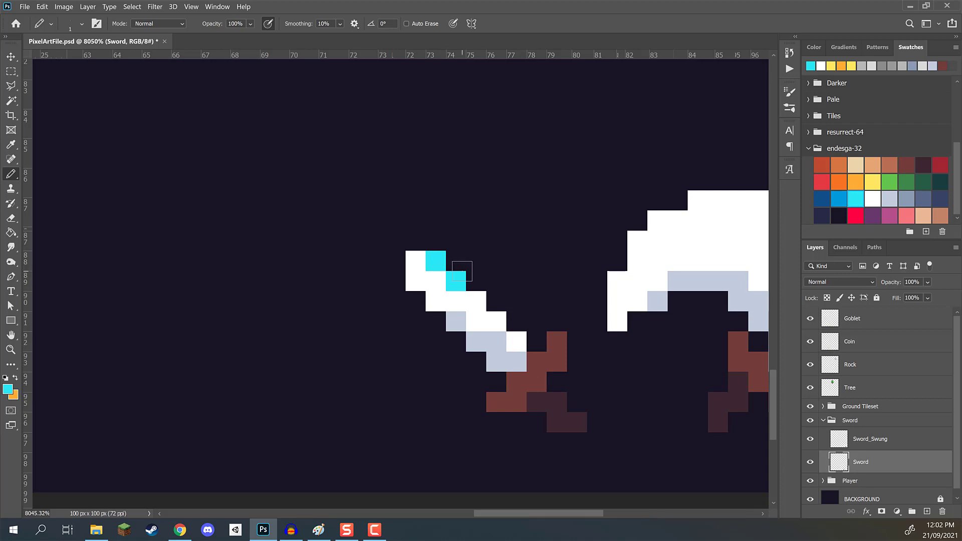
key("ctrl+z")
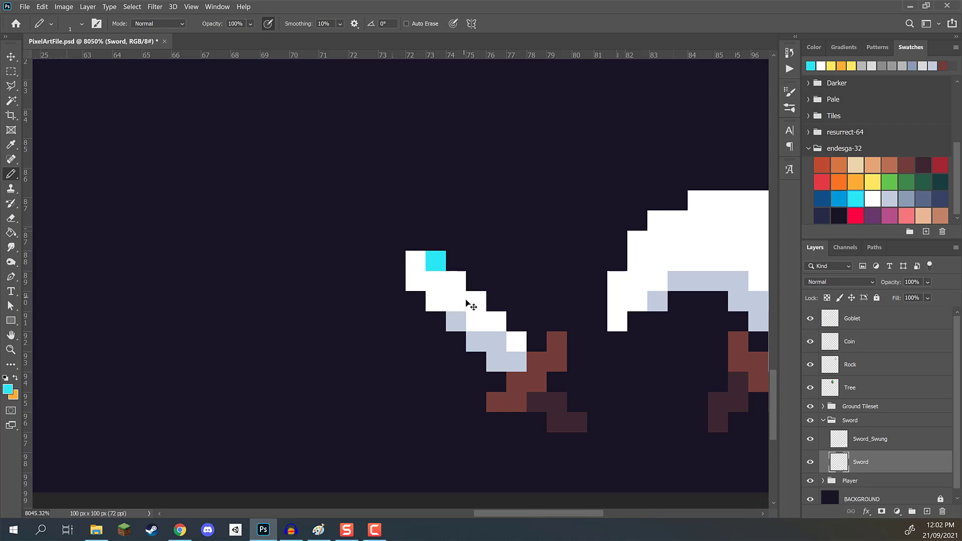
key("ctrl+z")
left_click_drag(476, 301, 496, 321)
key("ctrl+z")
key("ctrl+z")
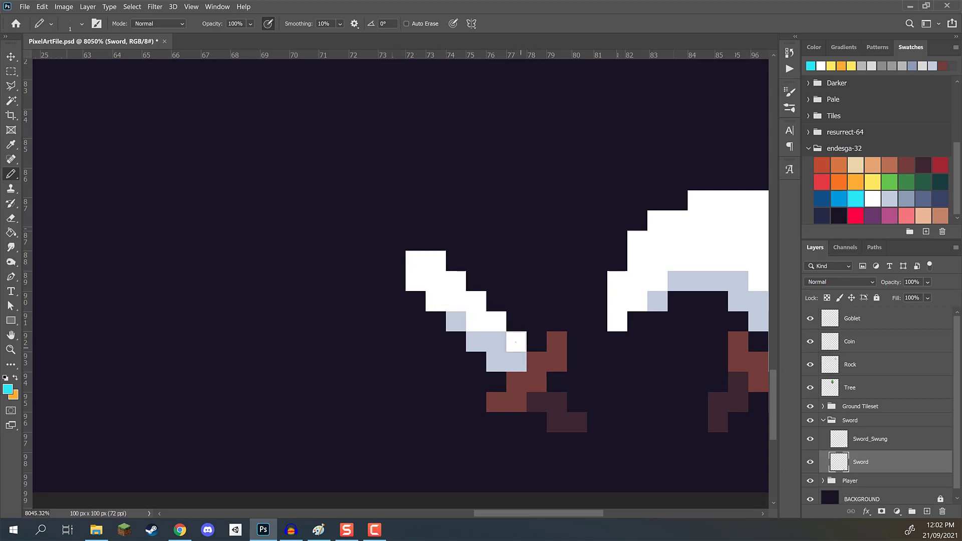
left_click(513, 350)
key("ctrl+z")
Select the Goblet layer, sample white from the third goblet's centre and repaint the highlight pixel on its lower right edge.
scroll(459, 278, "down", 5, "alt")
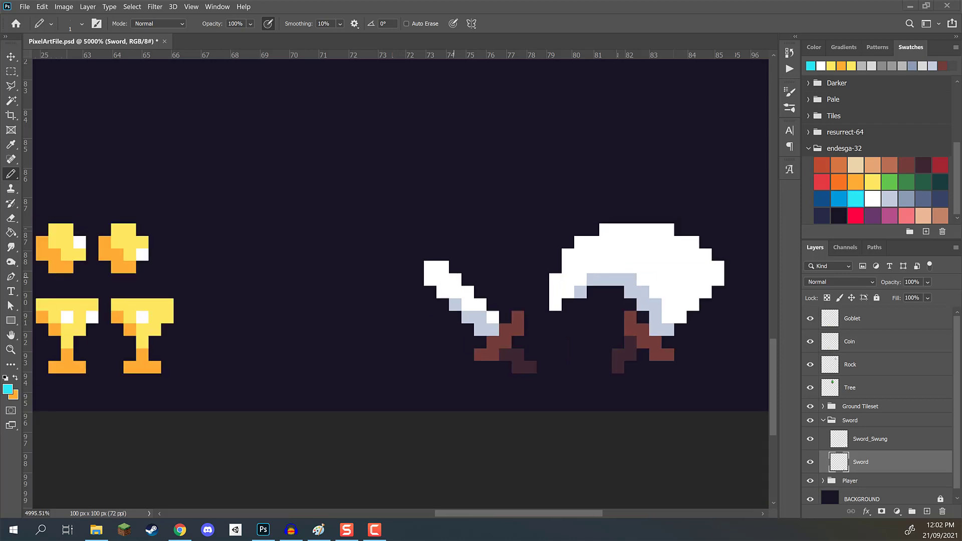
scroll(146, 312, "up", 5, "alt")
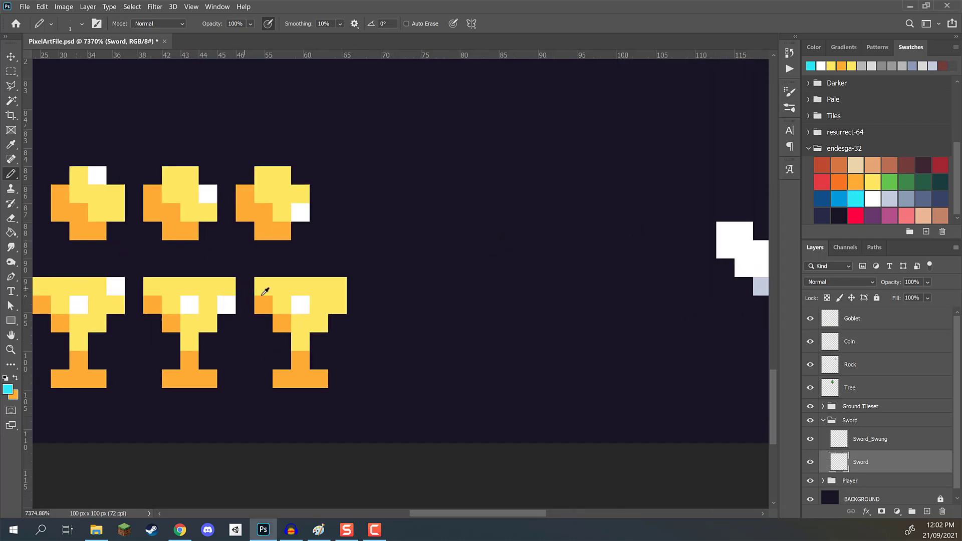
left_click(303, 308, "ctrl")
left_click(303, 307, "alt")
scroll(442, 305, "down", 5, "alt")
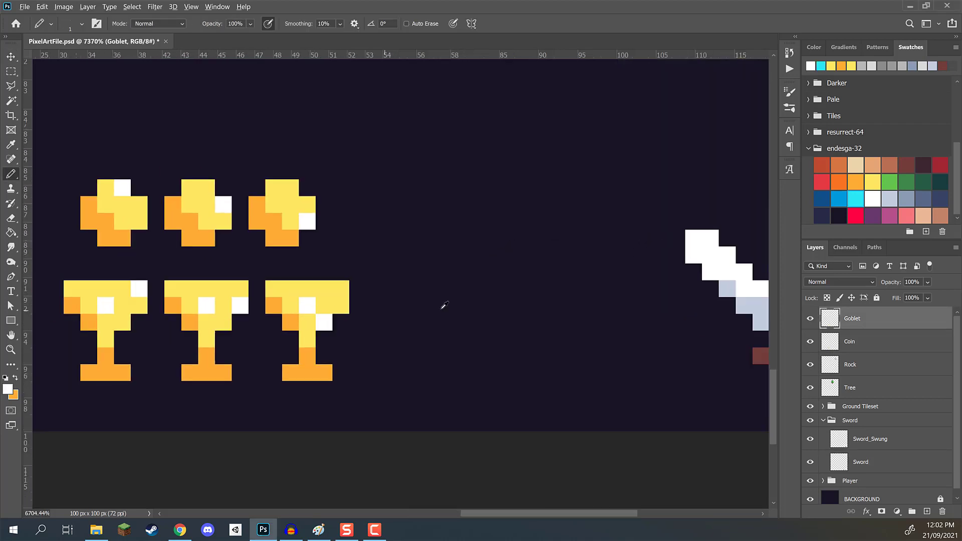
scroll(306, 258, "up", 3, "alt")
key("v")
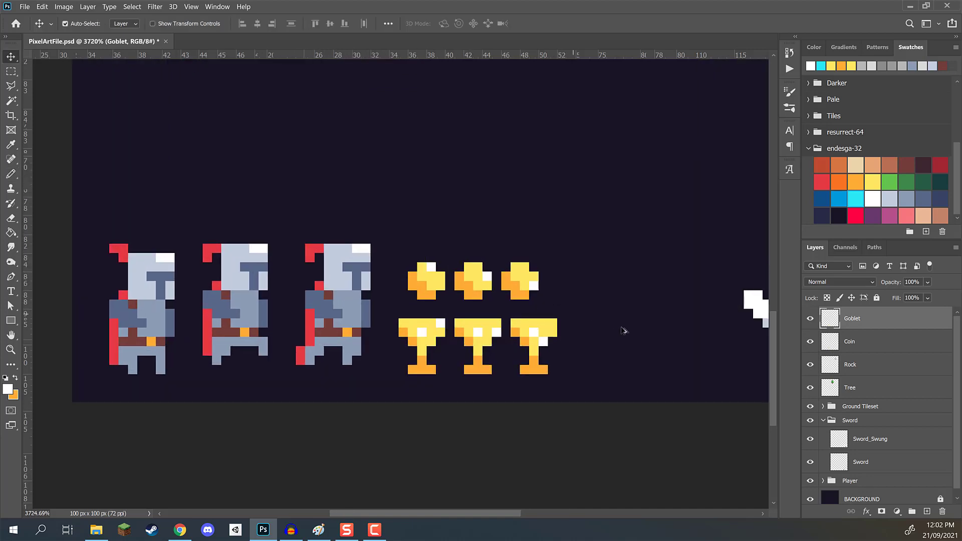
scroll(641, 326, "up", 1, "alt")
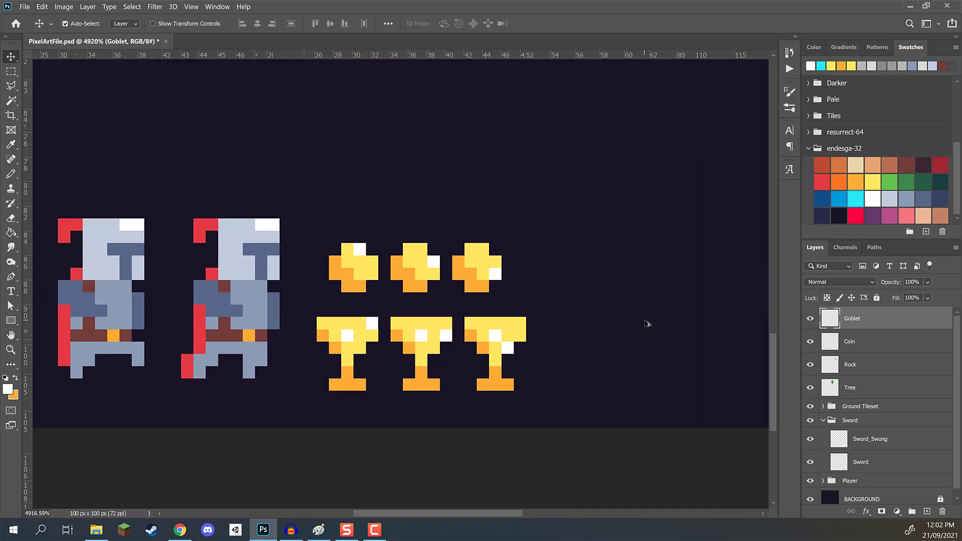